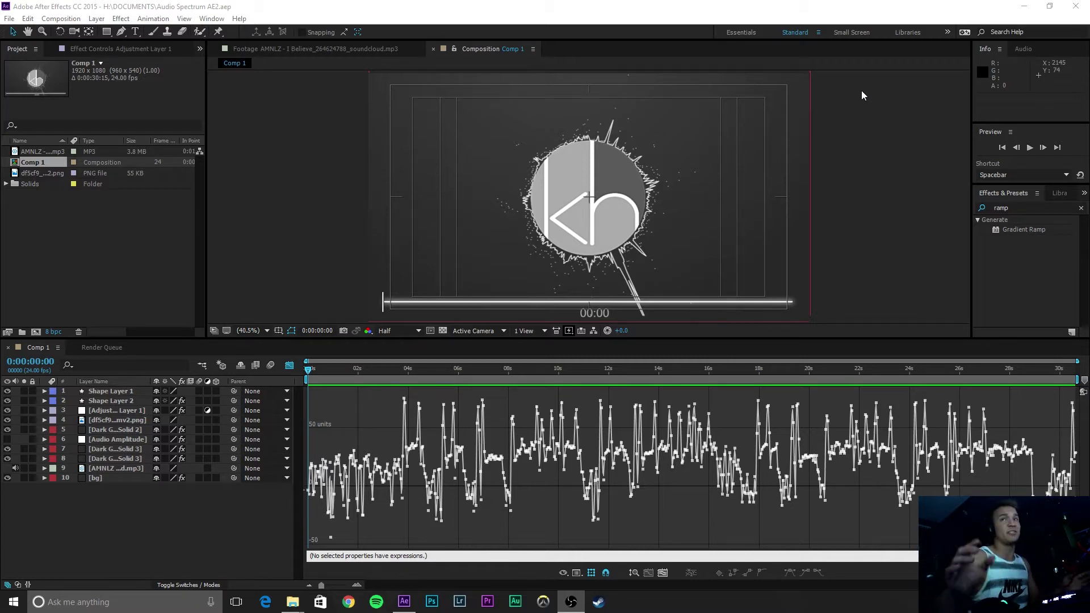
Preview the finished animation, then scrub the timeline back to about 7 seconds.
click(875, 227)
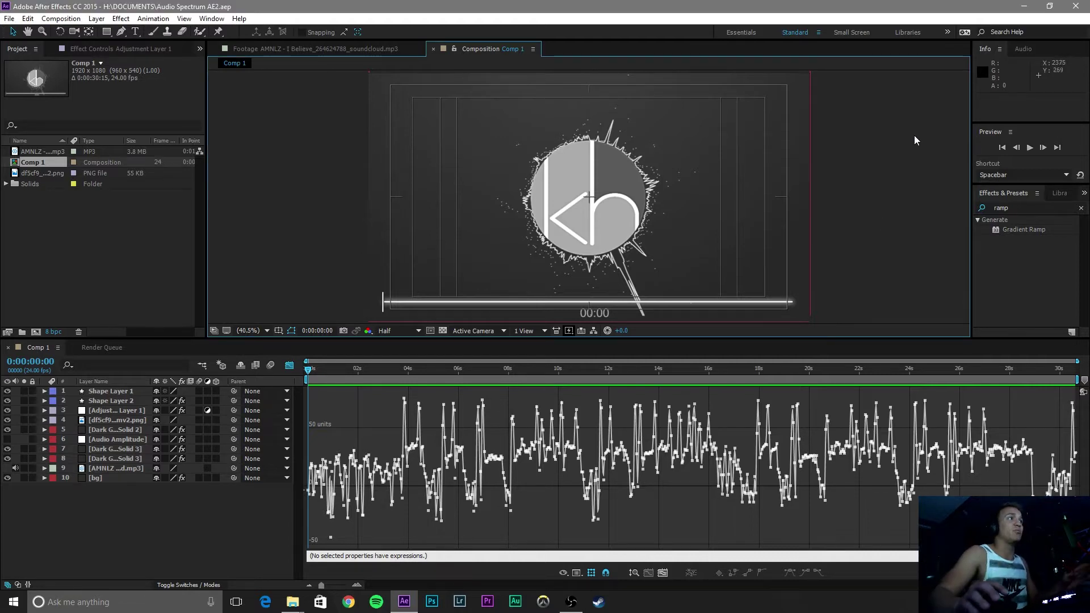
key(space)
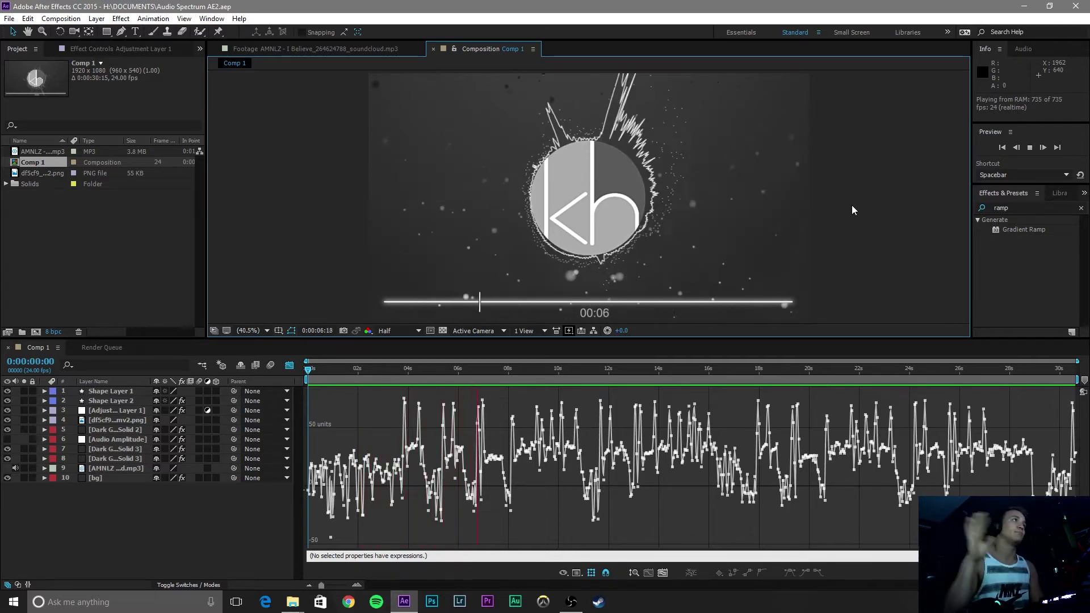
key(space)
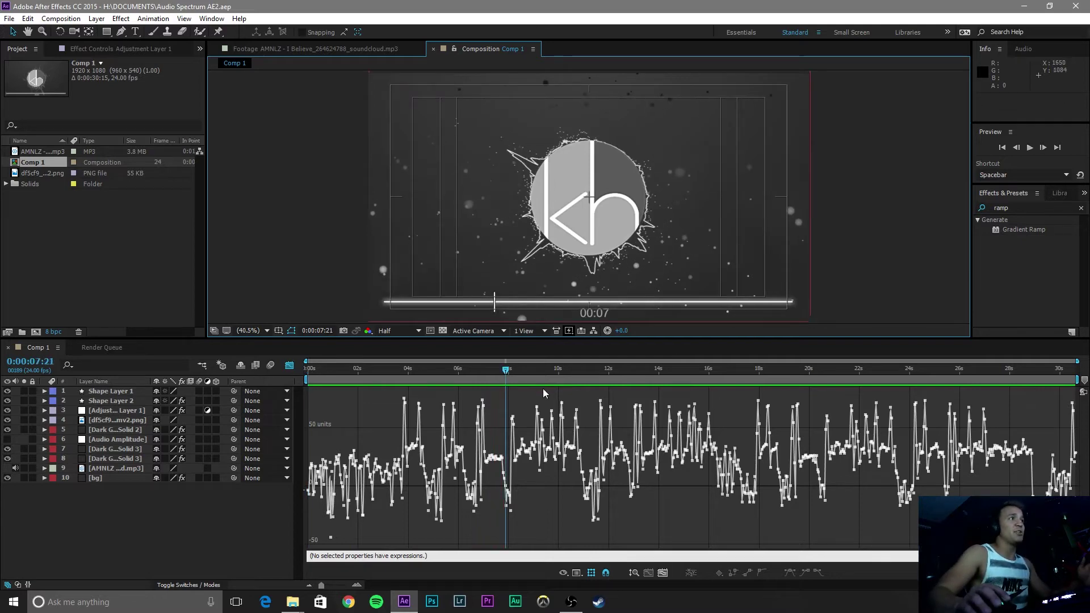
click(507, 371)
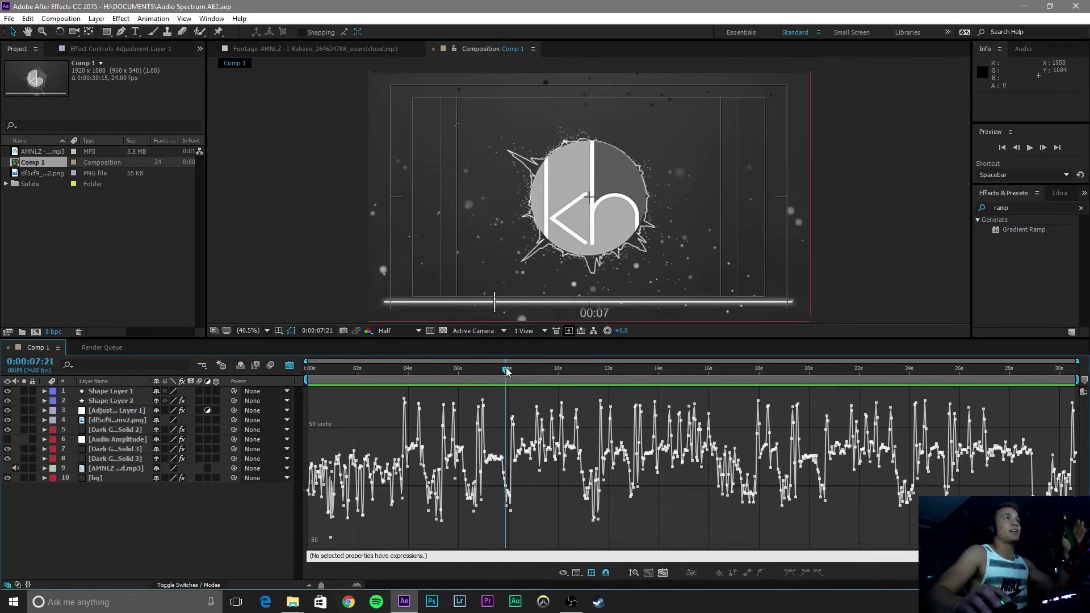
drag(507, 371, 483, 371)
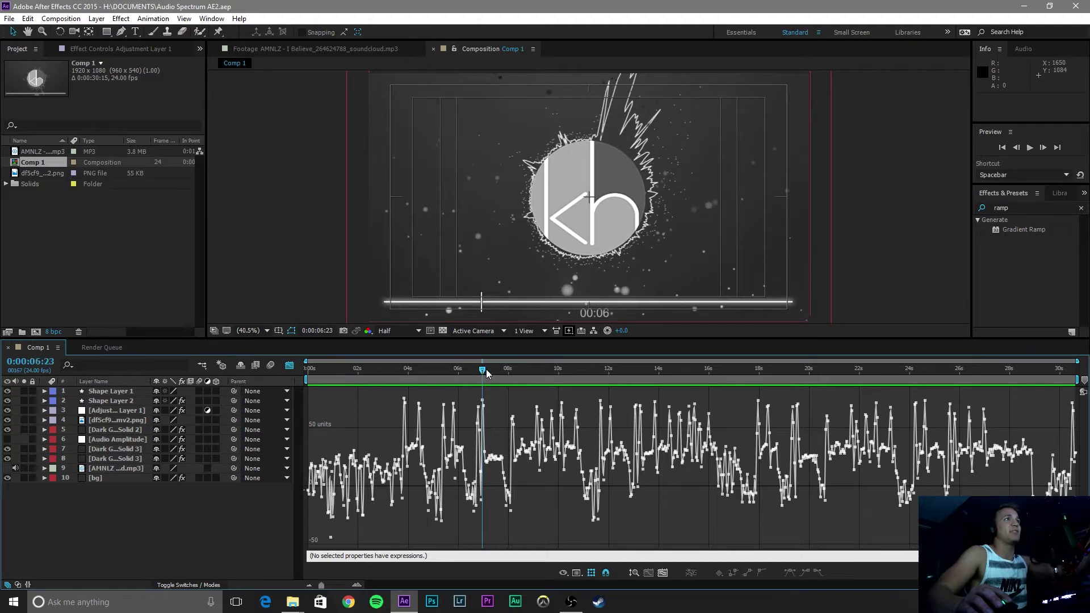
drag(487, 370, 455, 373)
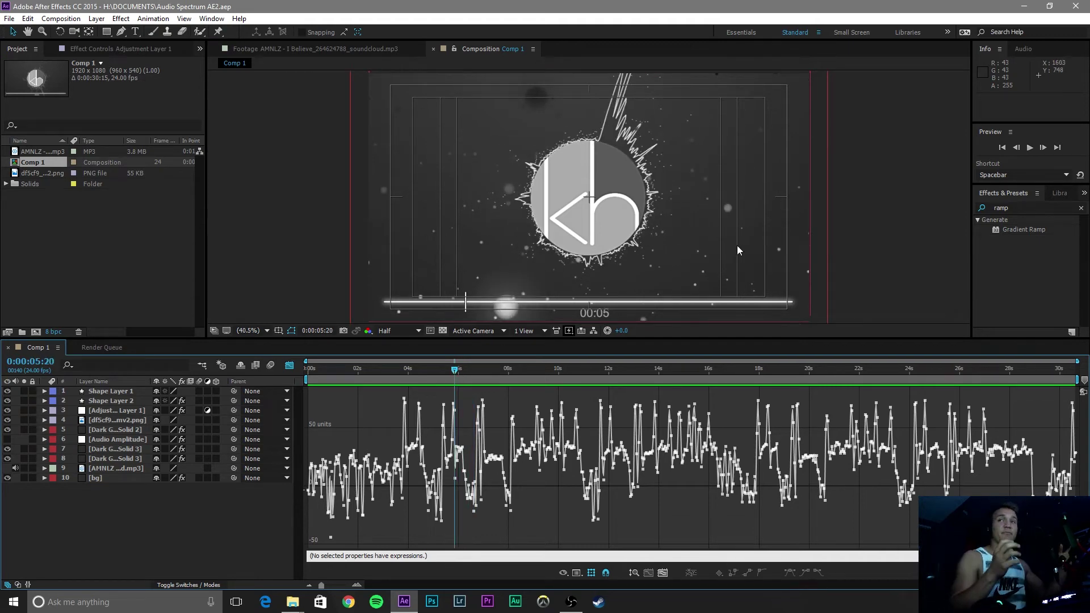
Start a new empty After Effects project from the File menu.
click(10, 18)
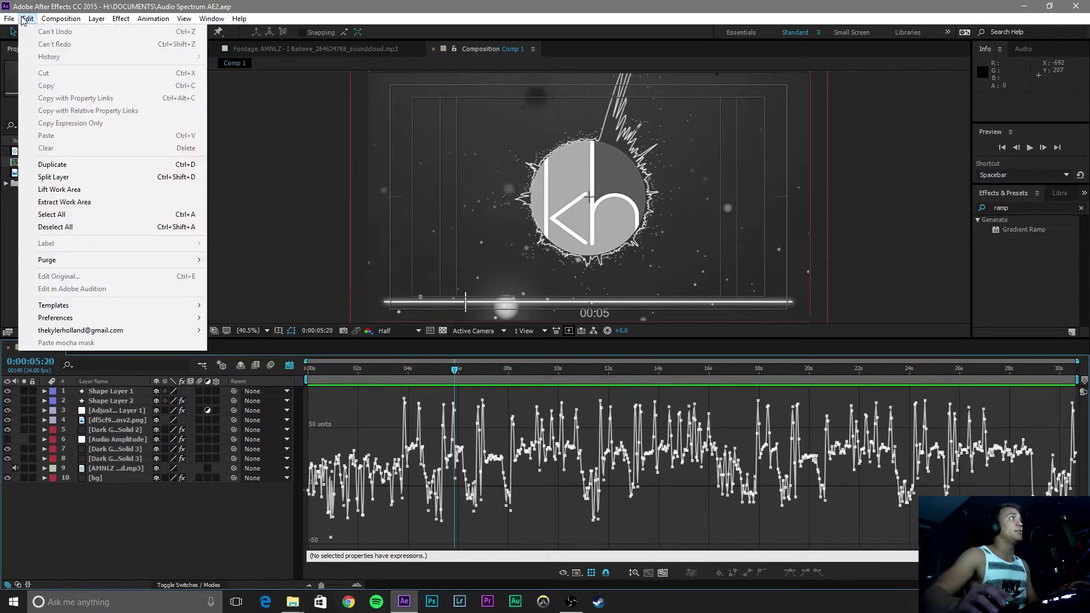
mouse_move(57, 32)
click(227, 33)
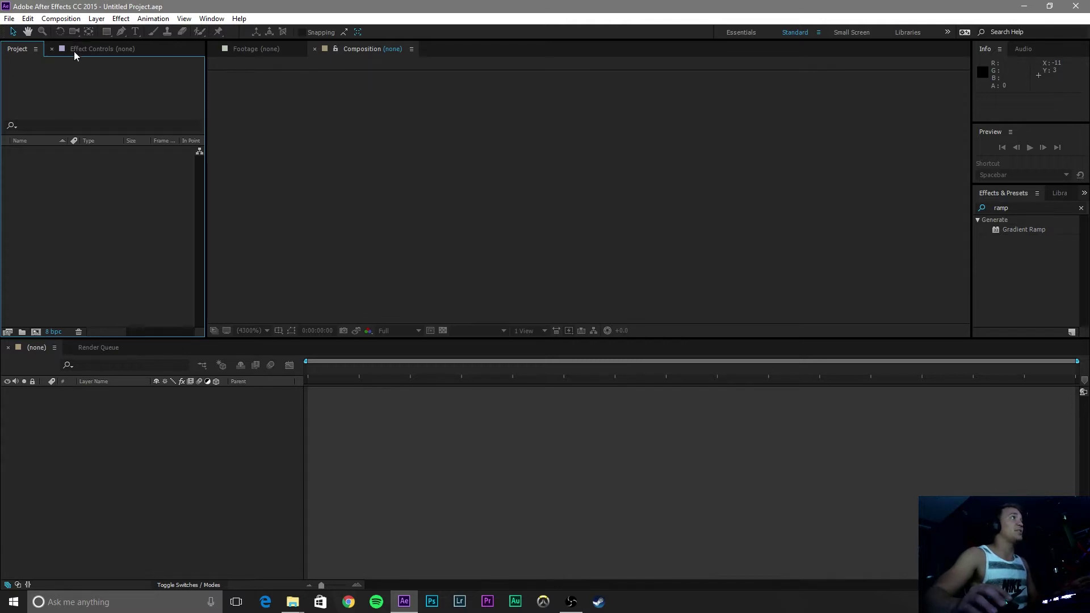
Create a 1920×1080, 30 fps composition named 'audio react'.
click(70, 19)
click(83, 33)
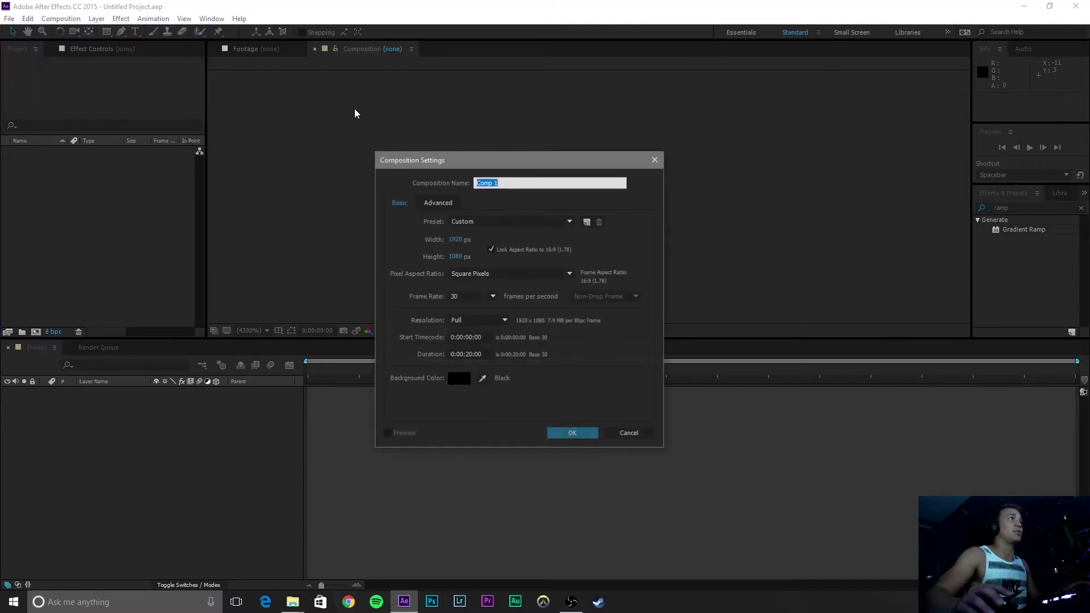
text(audio)
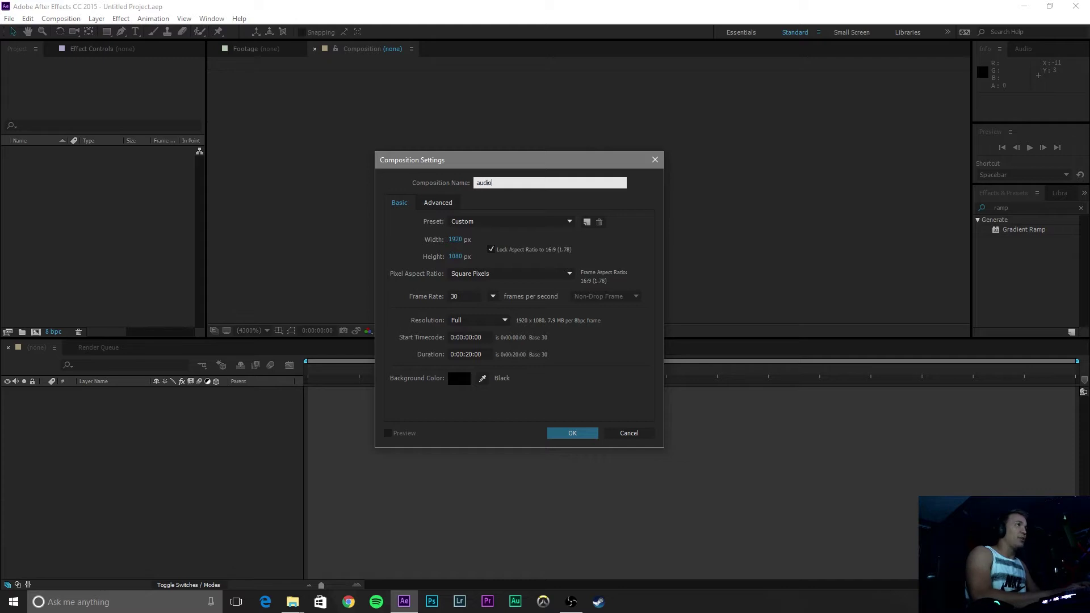
text( react)
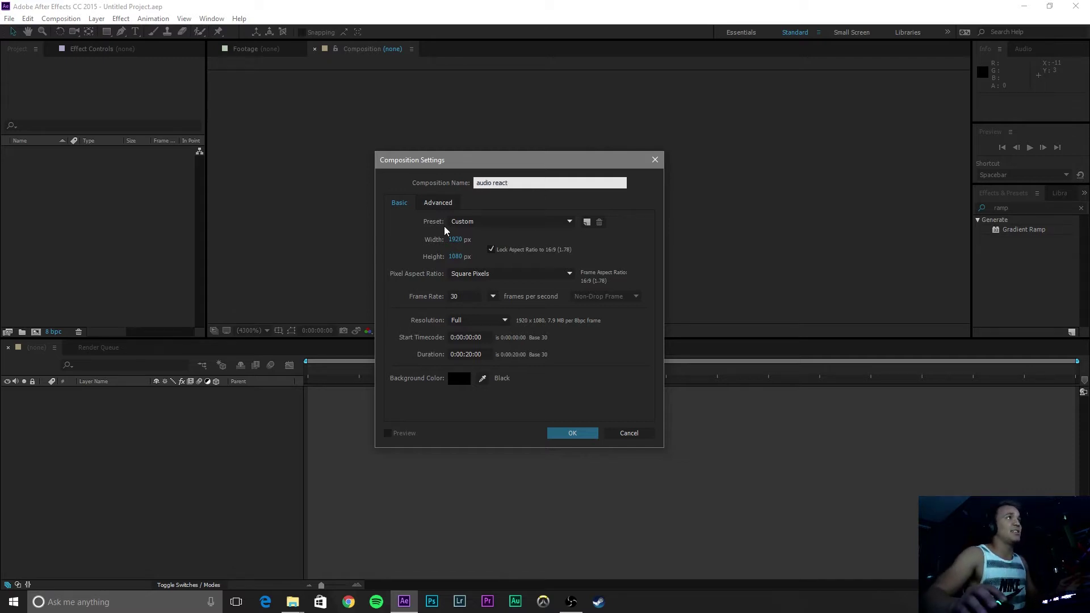
click(471, 305)
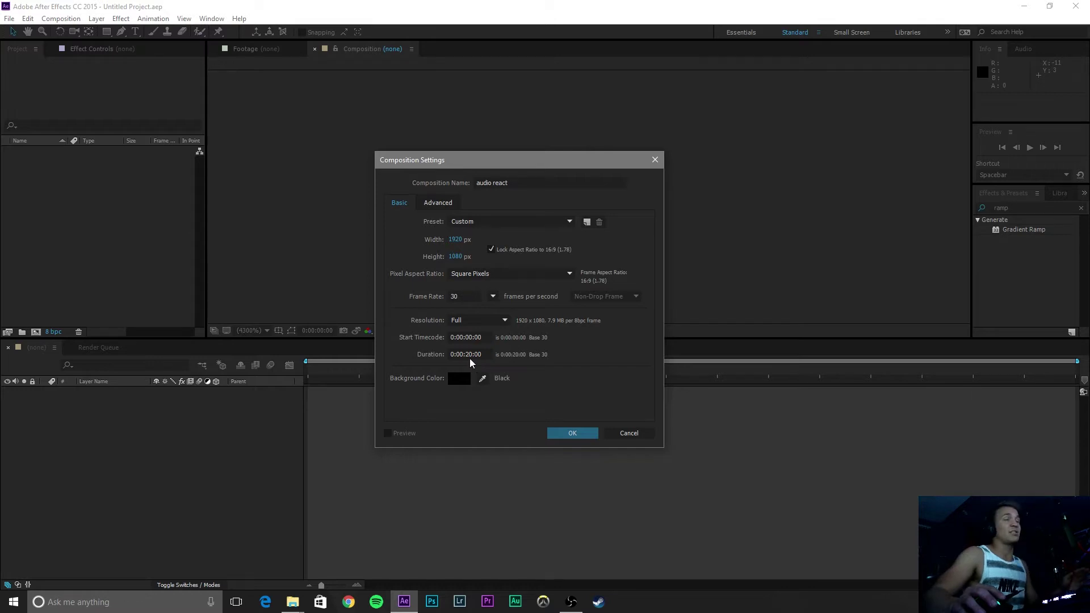
click(574, 433)
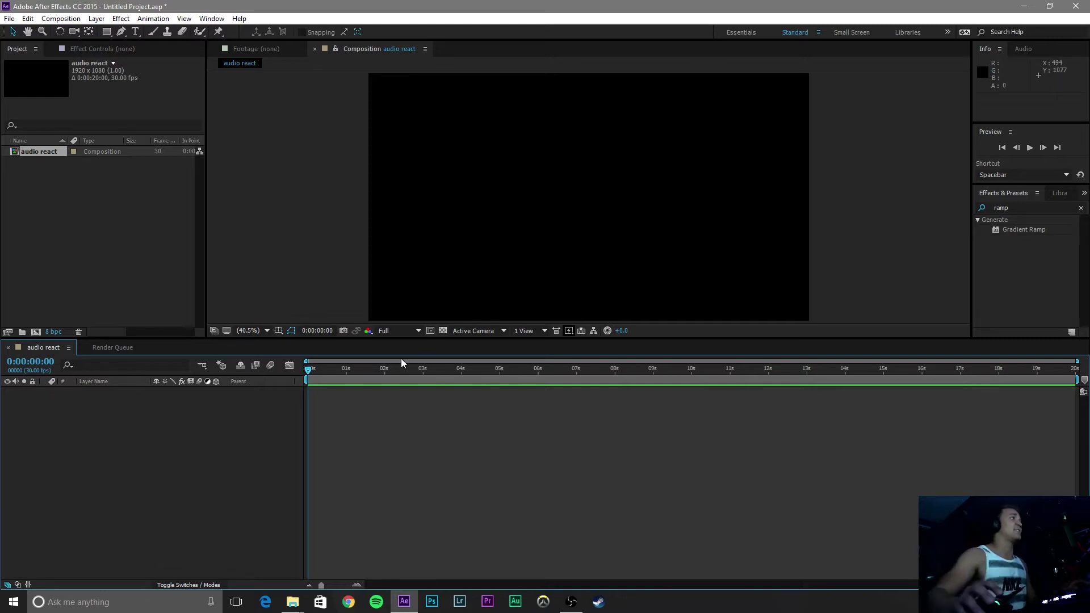
Add a grey solid layer named 'bg' to the composition.
right_click(141, 370)
mouse_move(227, 377)
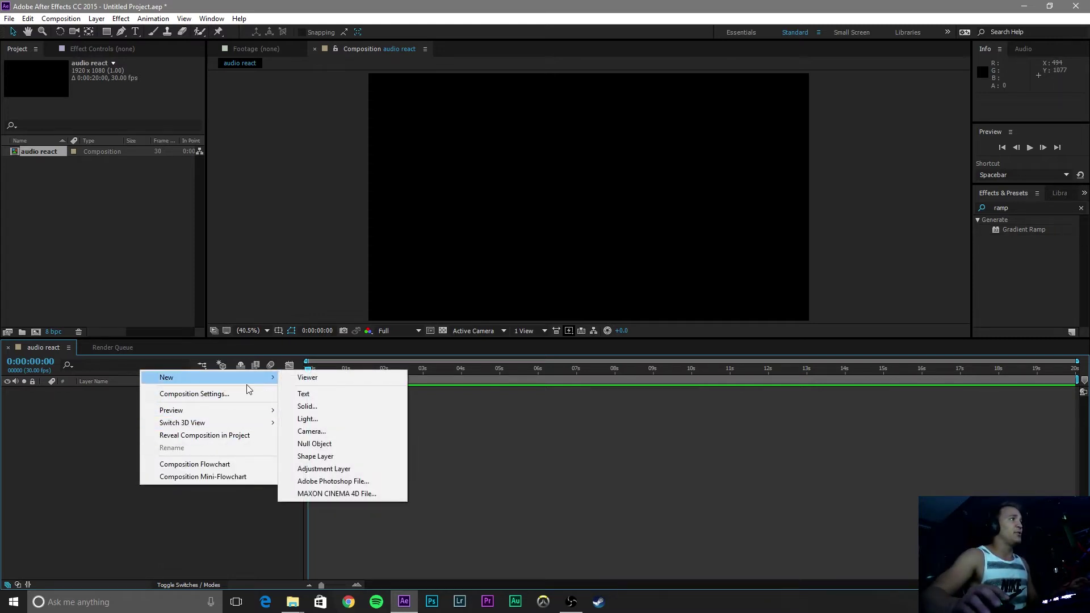
click(346, 409)
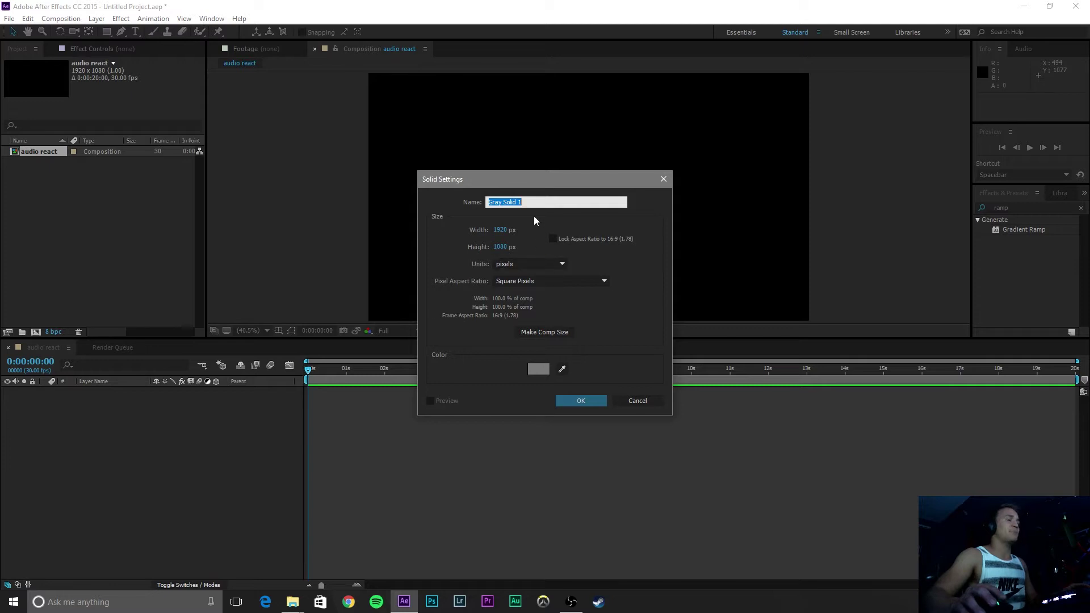
text(bg)
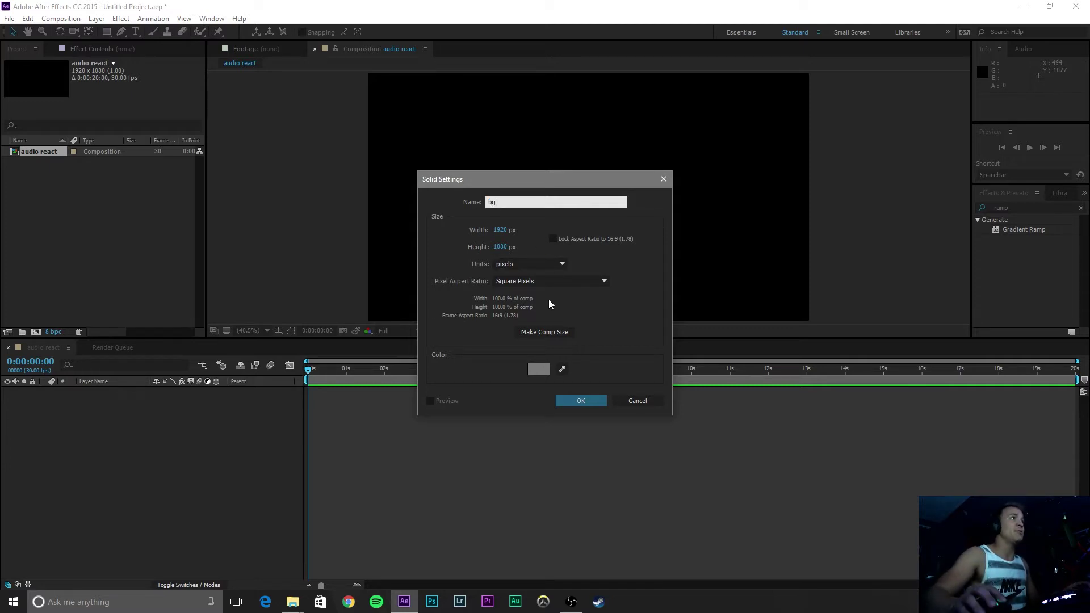
click(538, 369)
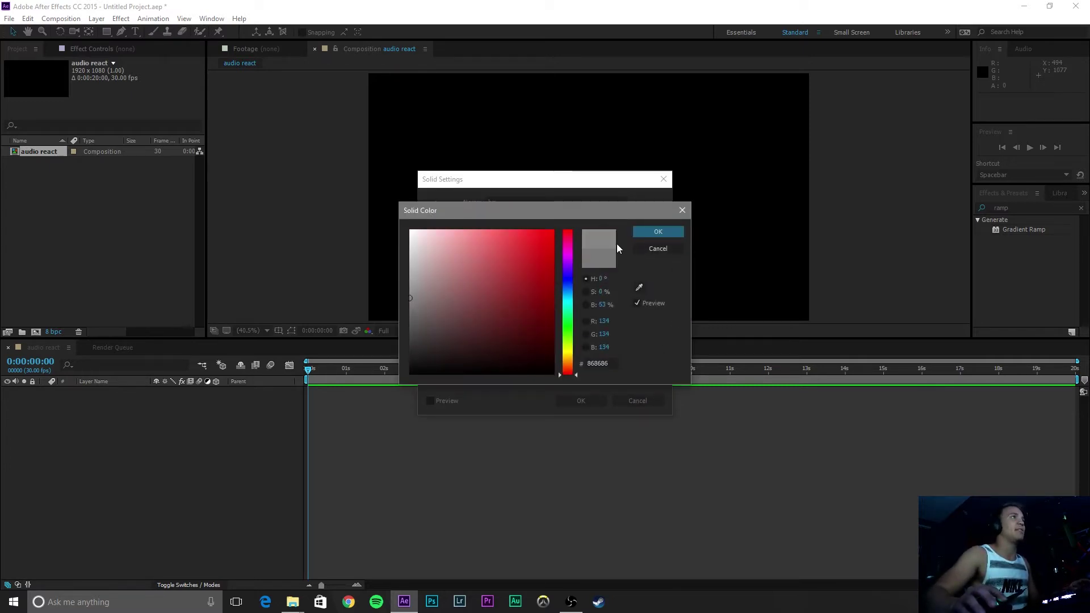
click(655, 231)
click(580, 398)
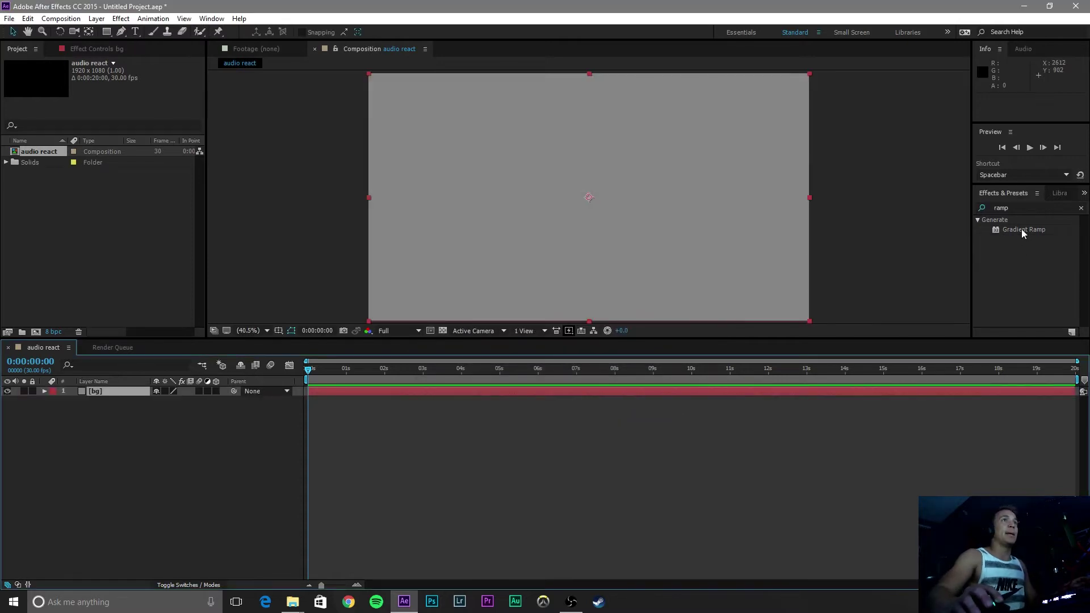
Search the Effects panel for 'ramp' with the bg layer selected.
click(1081, 208)
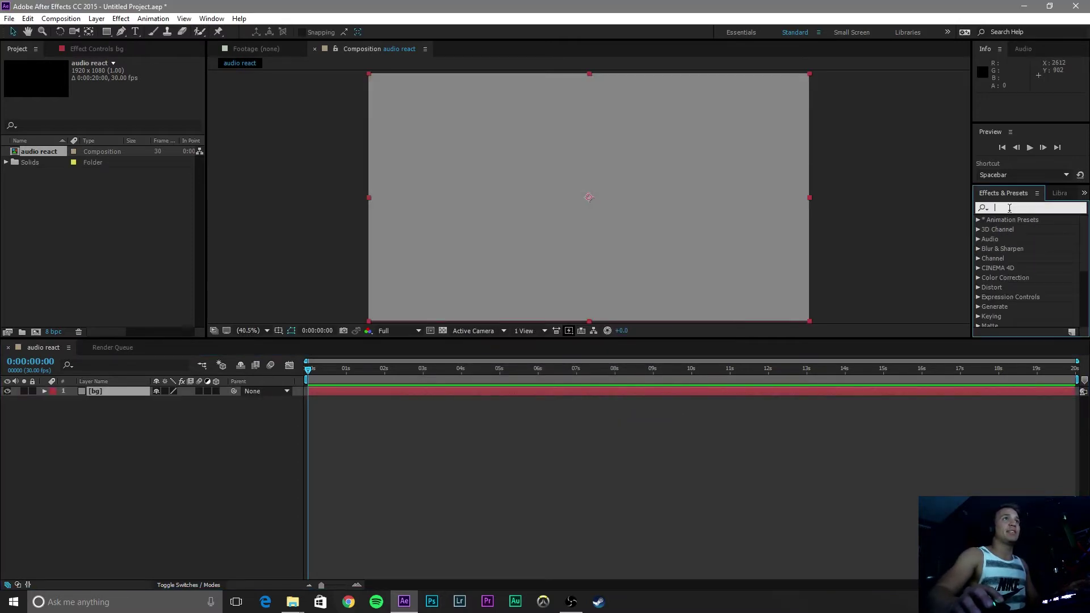
click(1010, 209)
text(ramp)
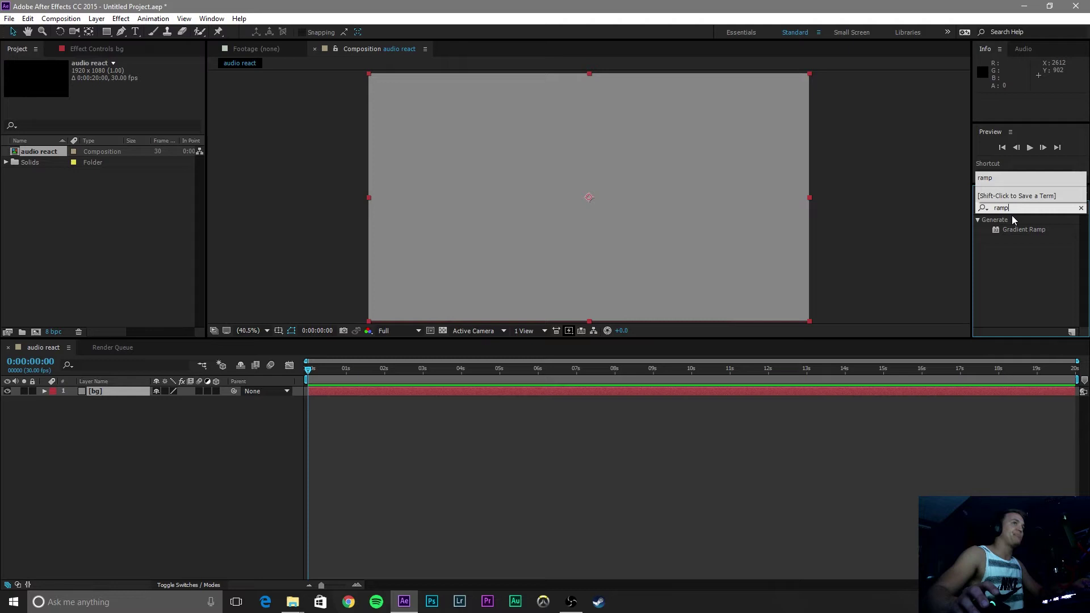
click(172, 437)
click(96, 391)
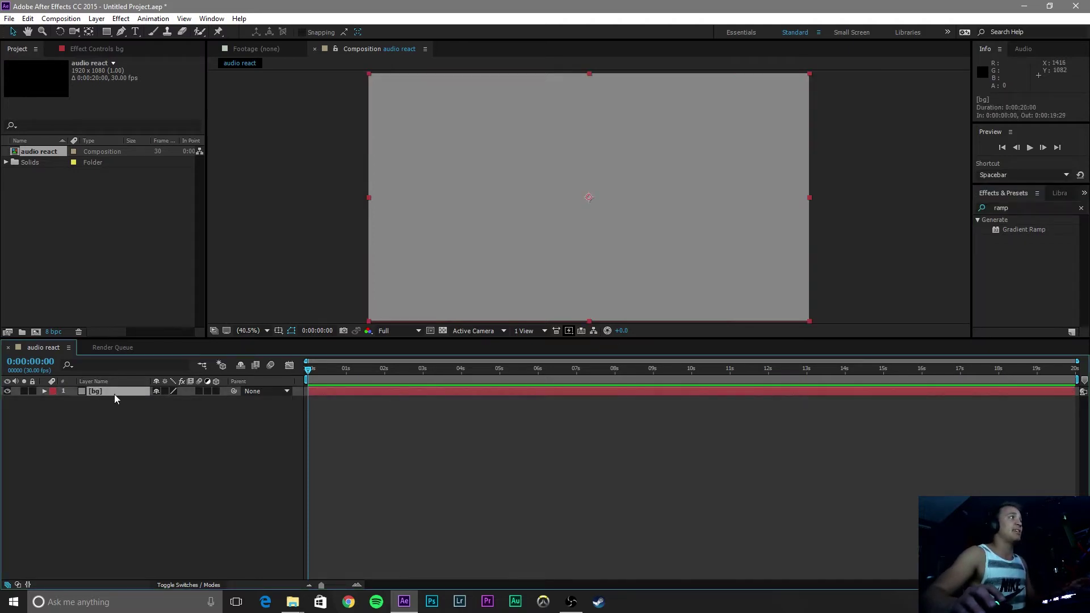
click(121, 18)
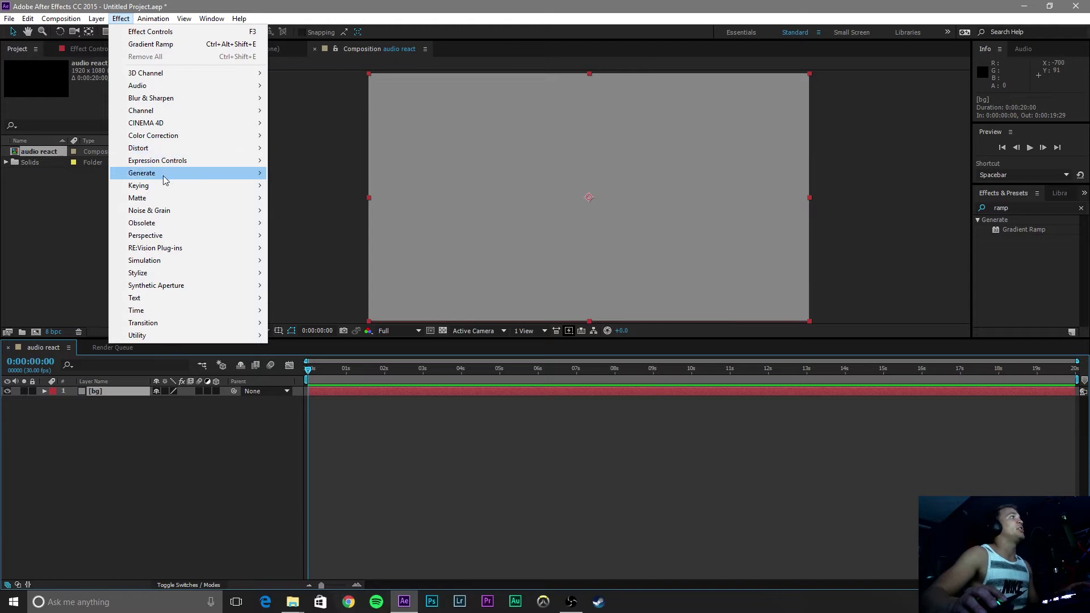
Apply Gradient Ramp to bg as a Radial Ramp, start point moved to centre (960,543).
mouse_move(162, 173)
click(330, 386)
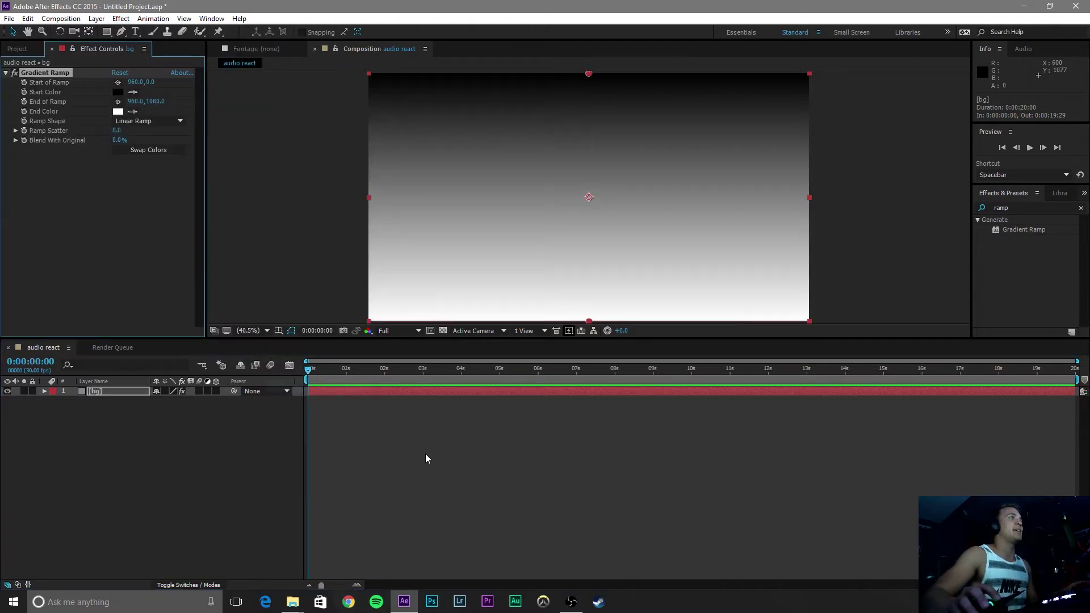
click(148, 121)
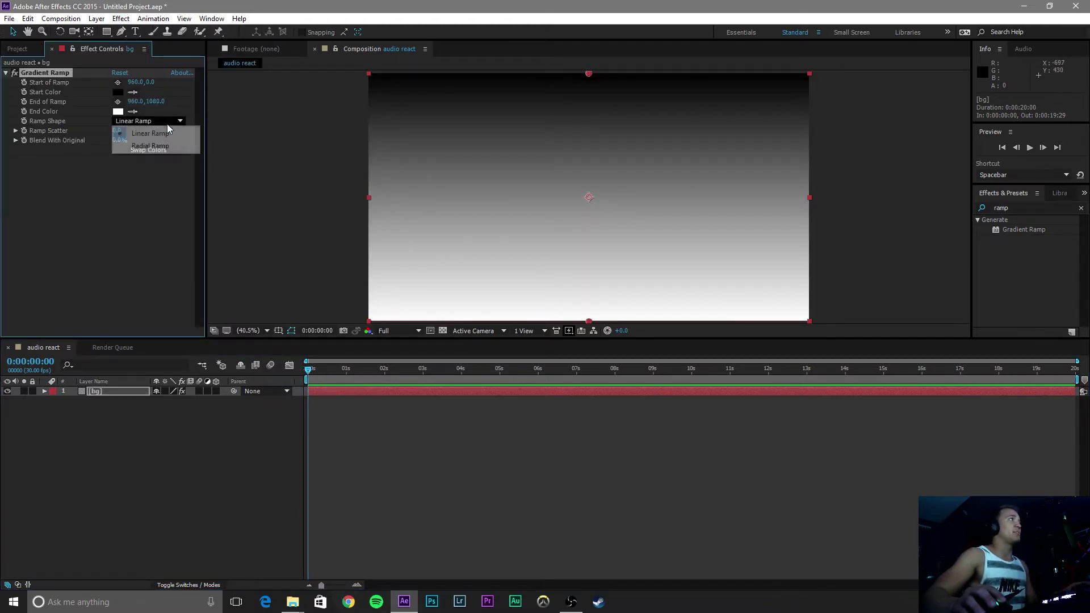
click(151, 143)
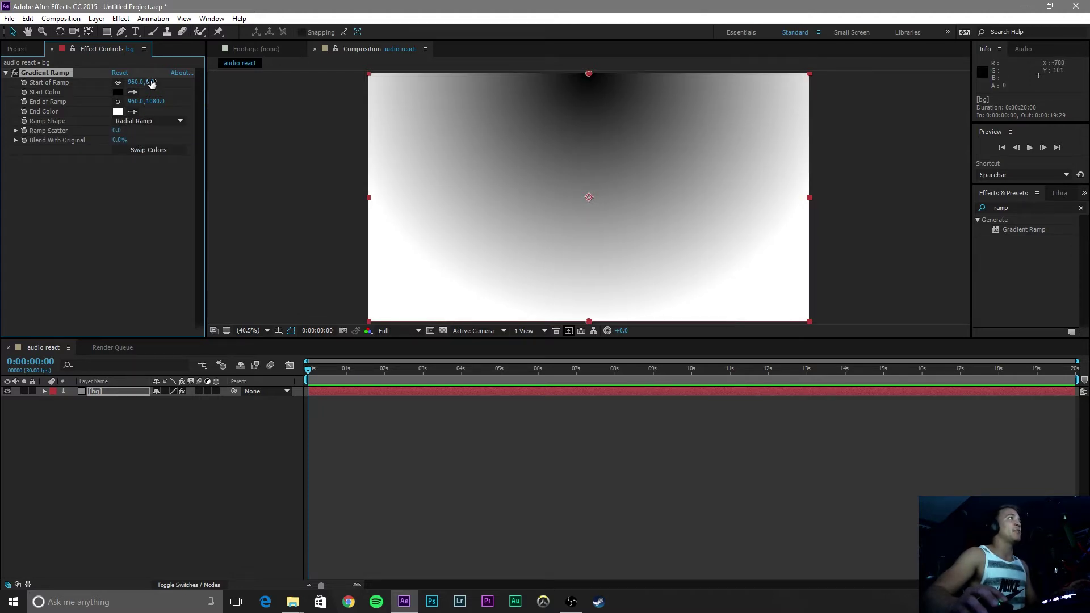
drag(152, 83, 424, 101)
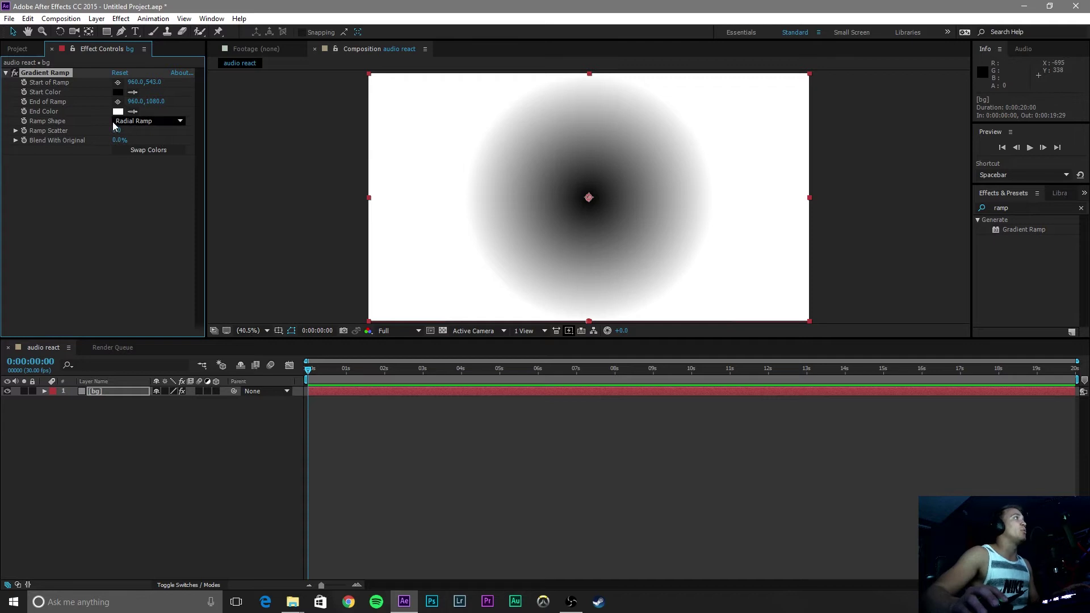
Set Ramp Scatter to 100, push the end point out to Y 2954, and swap colours.
drag(117, 130, 317, 123)
drag(650, 118, 623, 121)
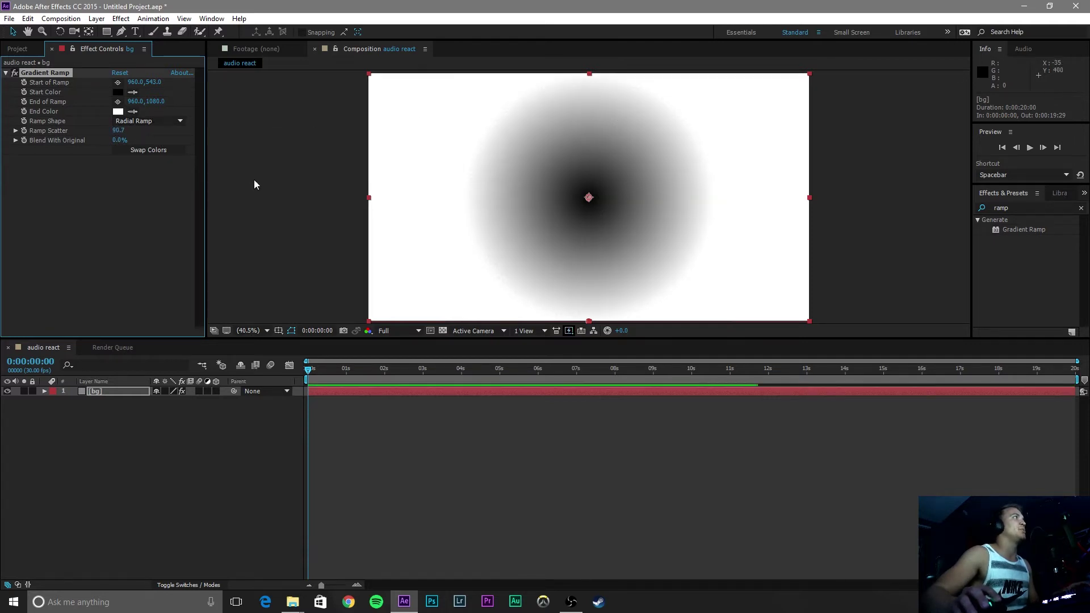
click(123, 130)
text(100)
key(Return)
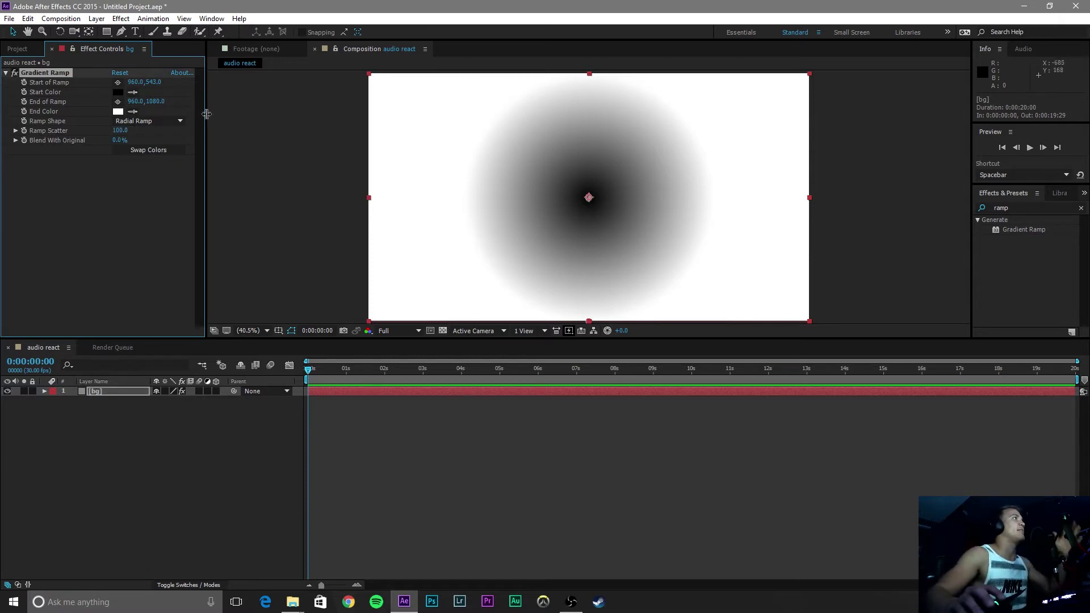
drag(156, 101, 852, 101)
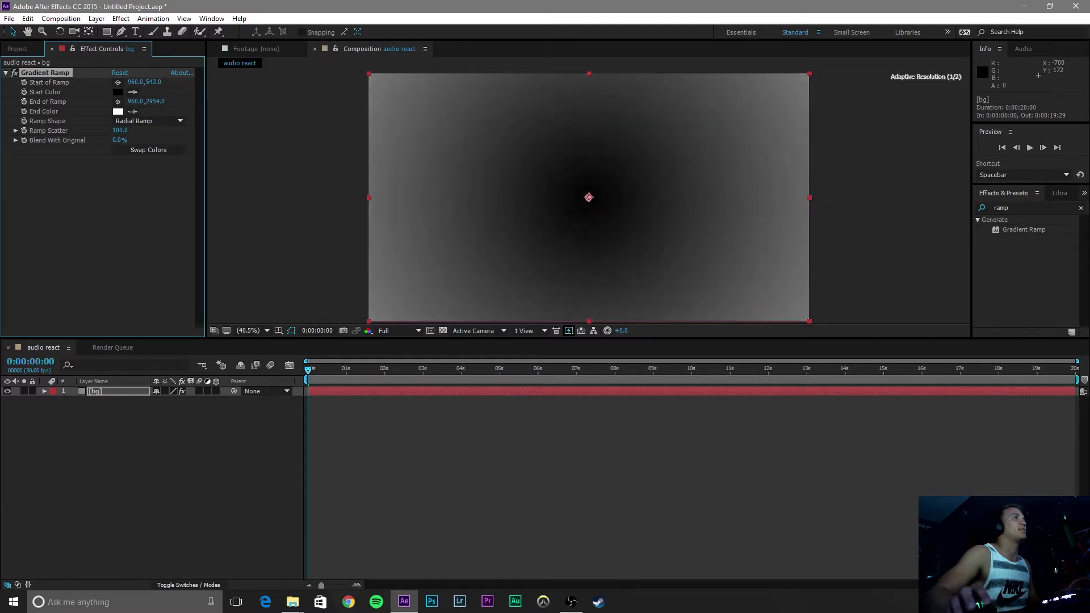
click(158, 150)
click(652, 501)
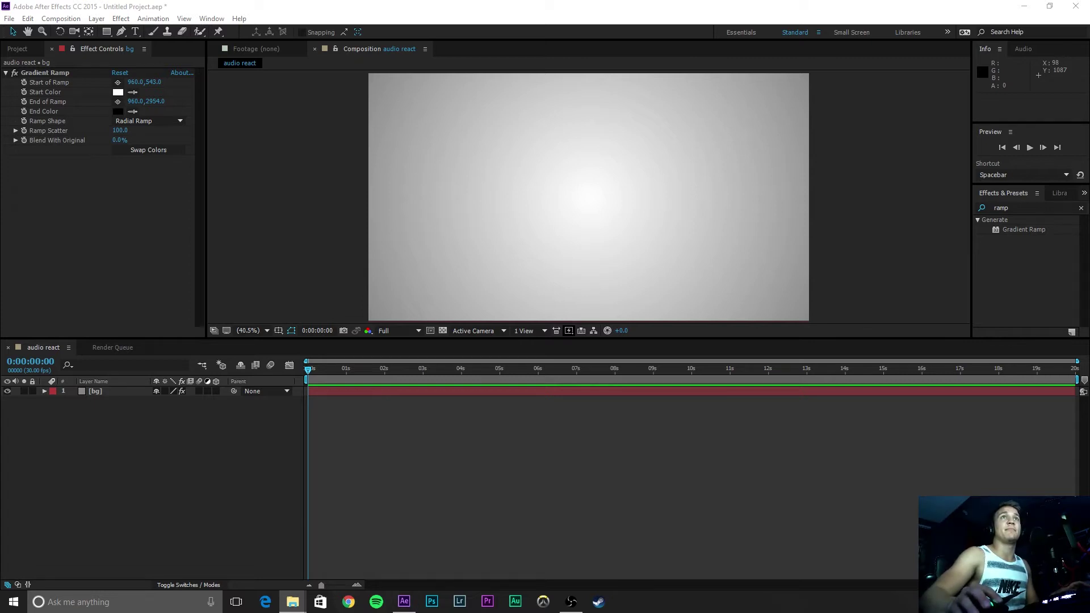
Add the Breaking Ice MP3 and kh logo as layers, show the audio waveform, and preview.
drag(126, 238, 110, 463)
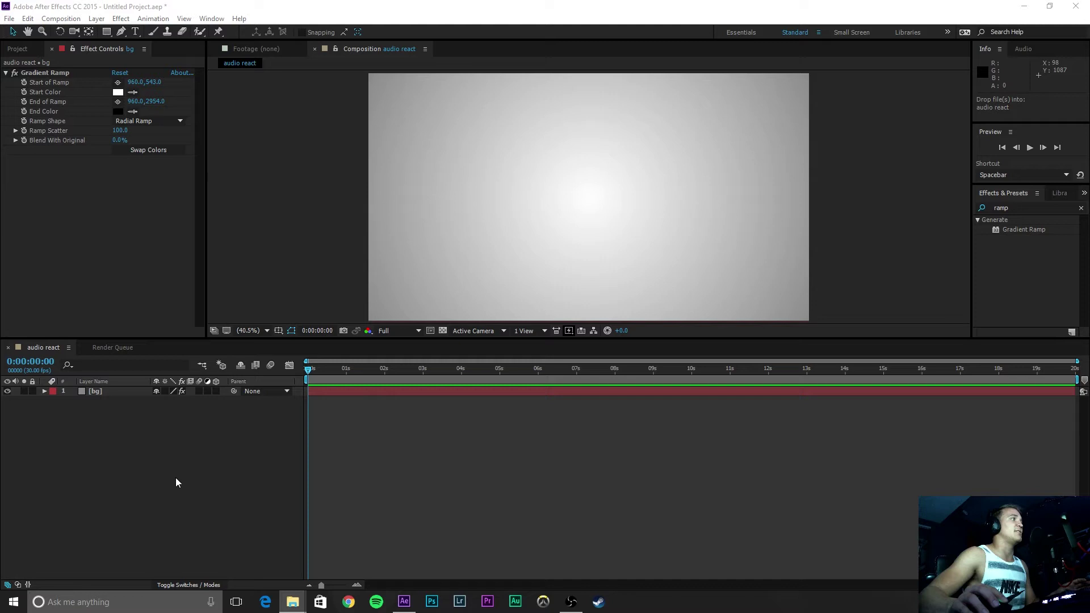
click(421, 472)
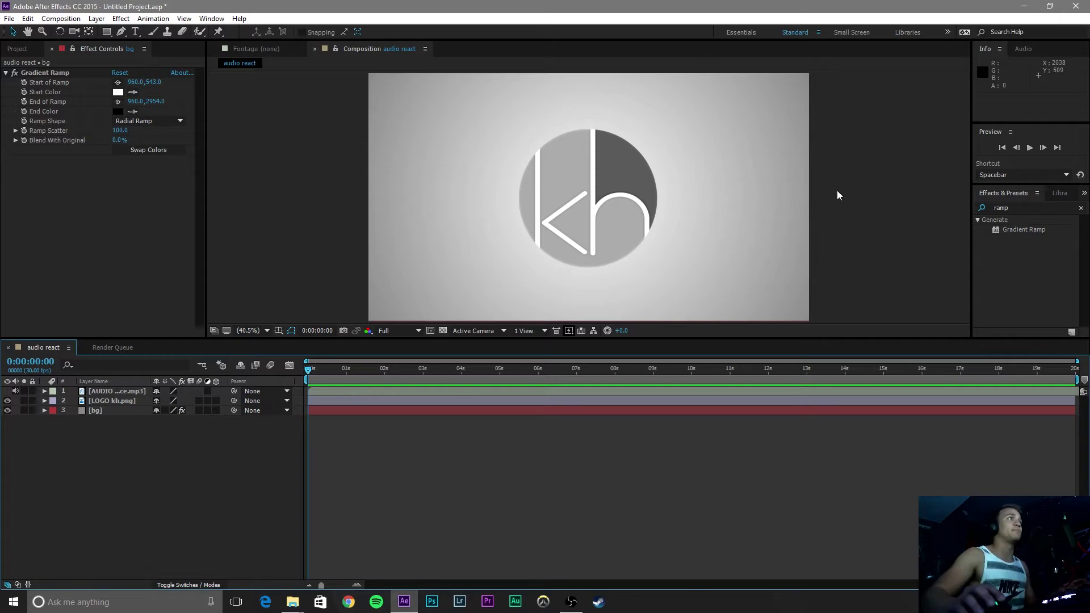
click(118, 391)
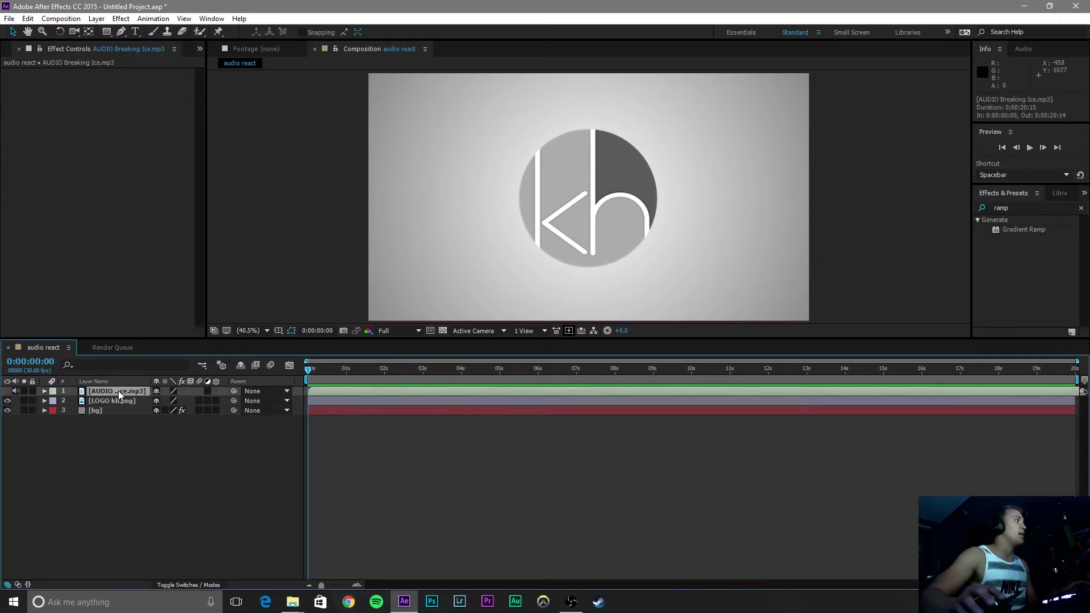
click(44, 393)
click(43, 393)
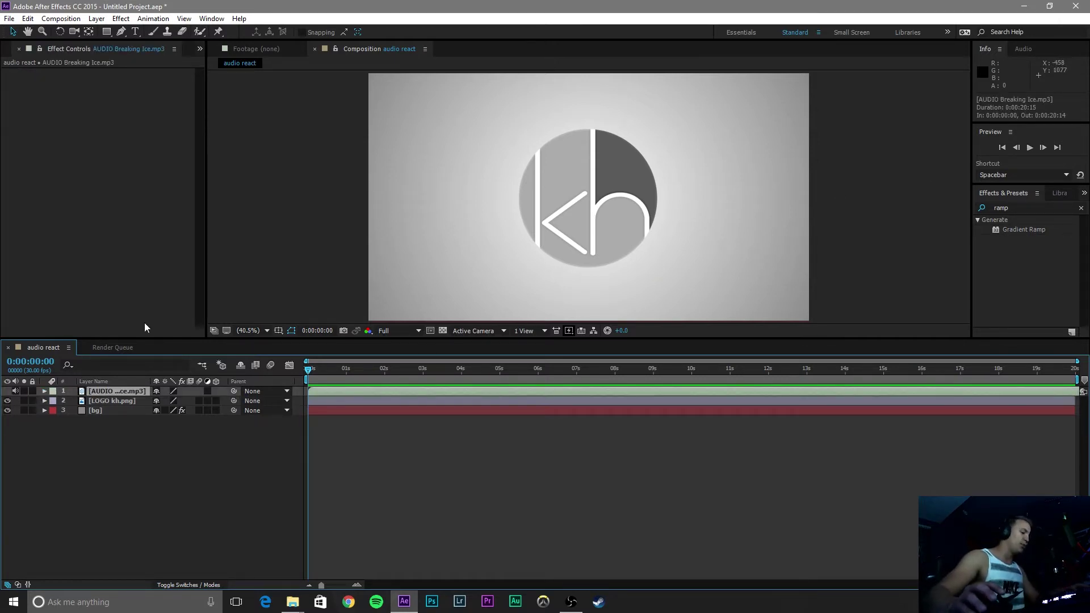
key(l)
key(l)
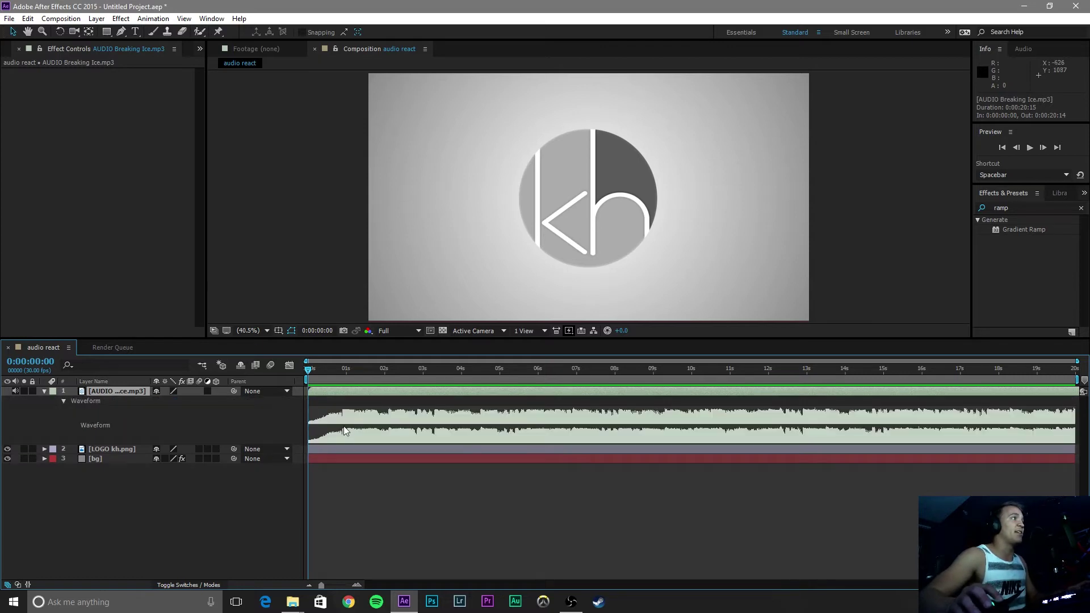
key(space)
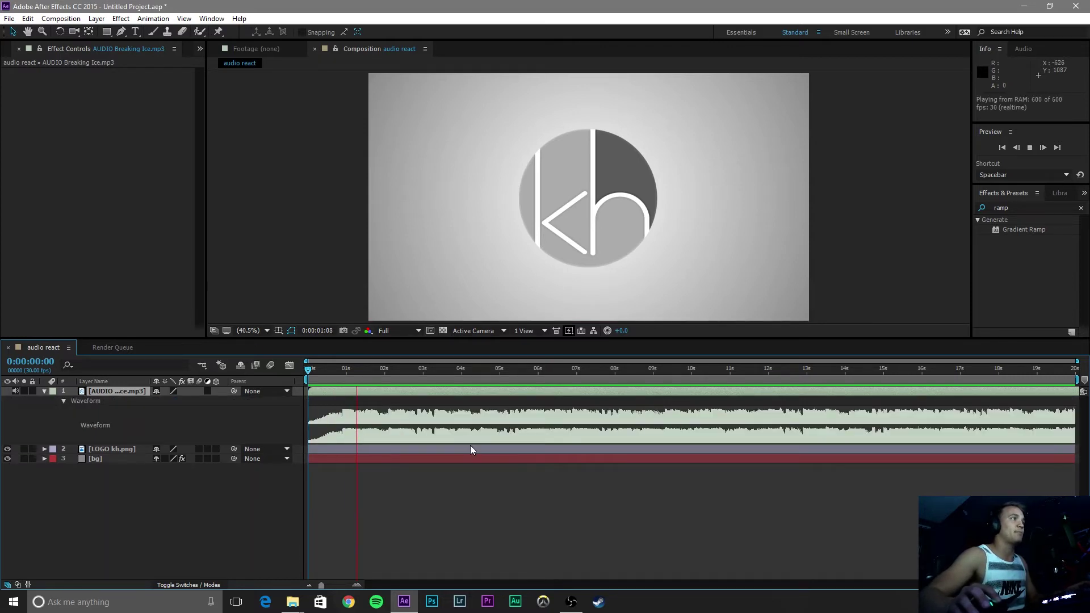
key(space)
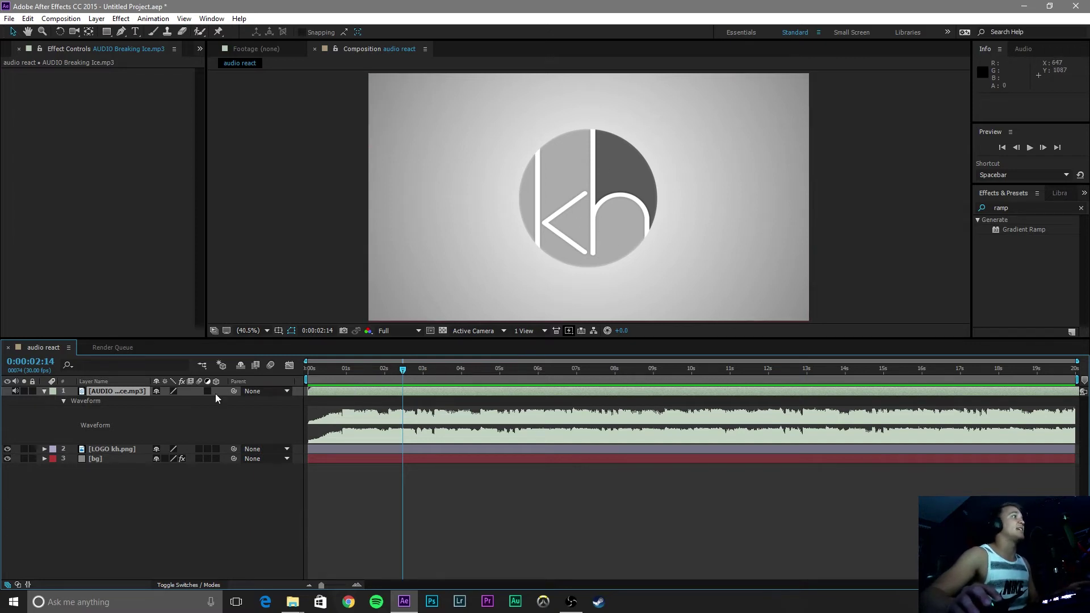
Convert the audio layer to keyframes and reveal the Audio Amplitude layer's three channel effects.
right_click(101, 391)
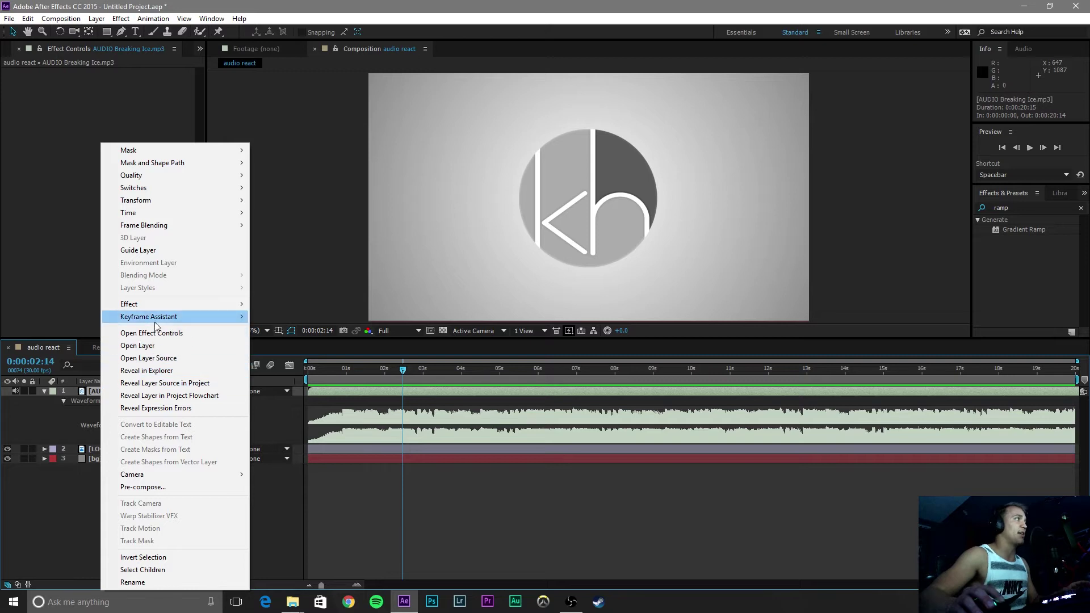
mouse_move(157, 322)
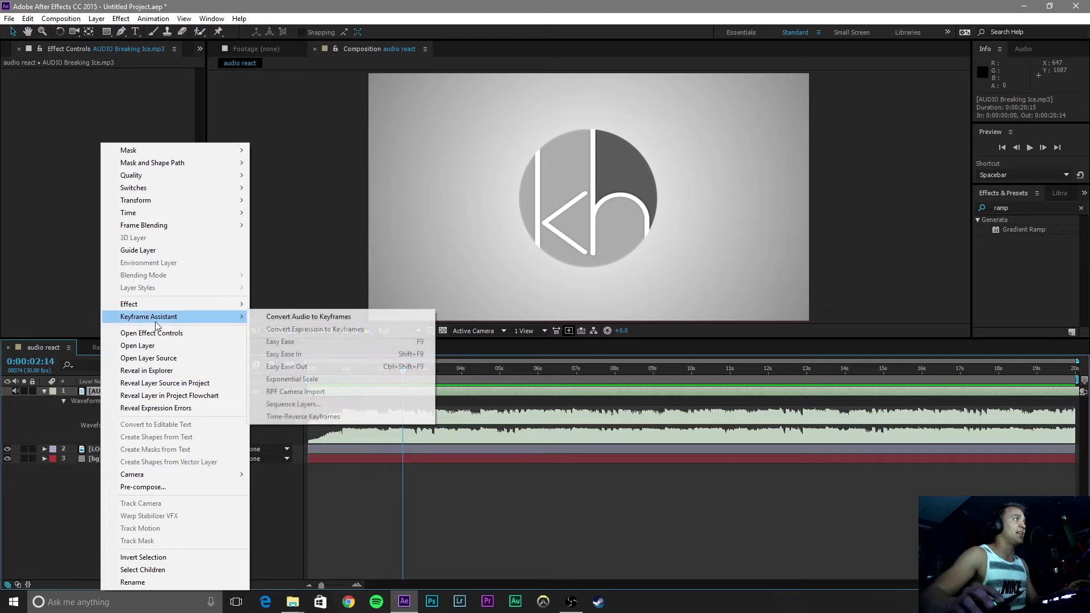
click(335, 321)
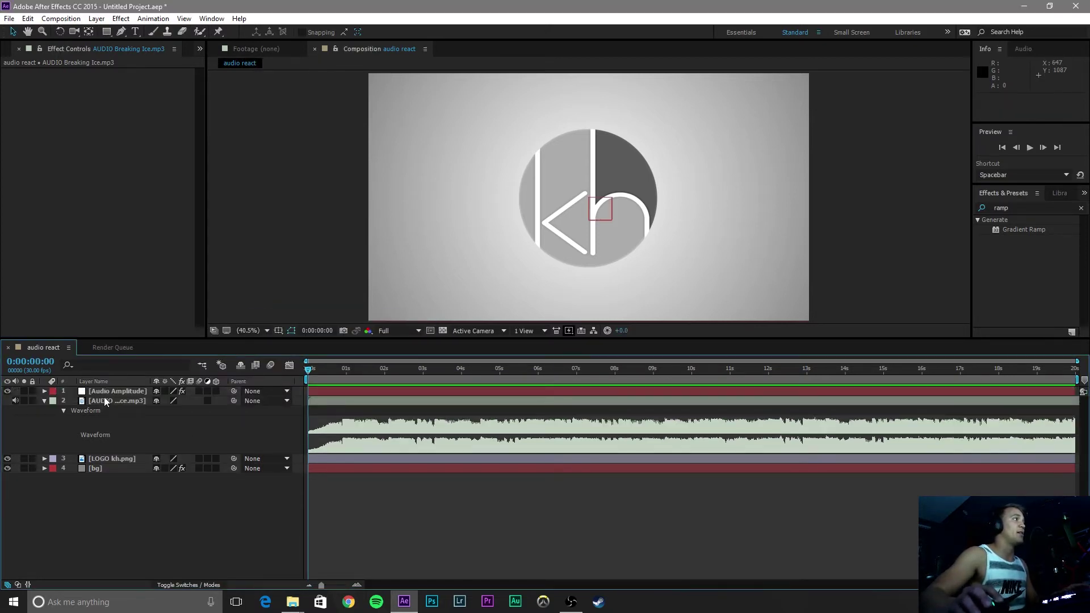
click(45, 392)
click(44, 420)
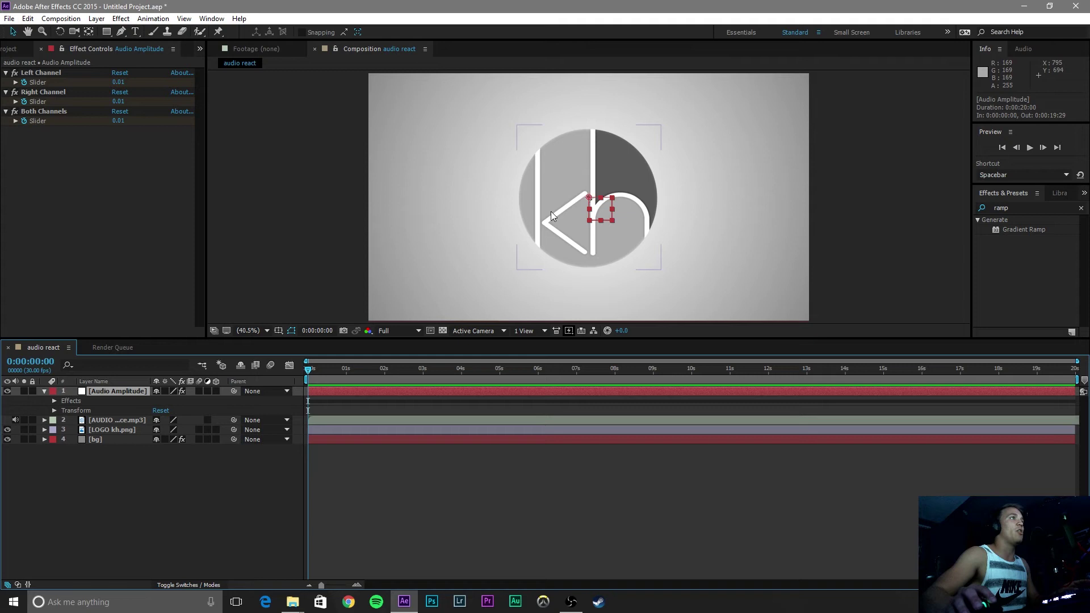
click(55, 401)
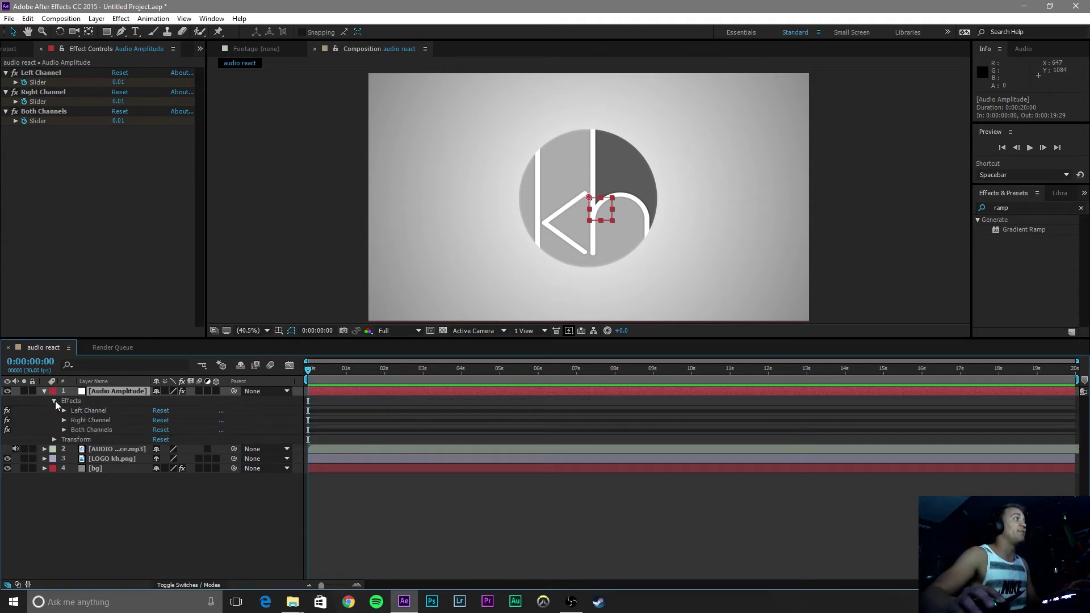
click(101, 413)
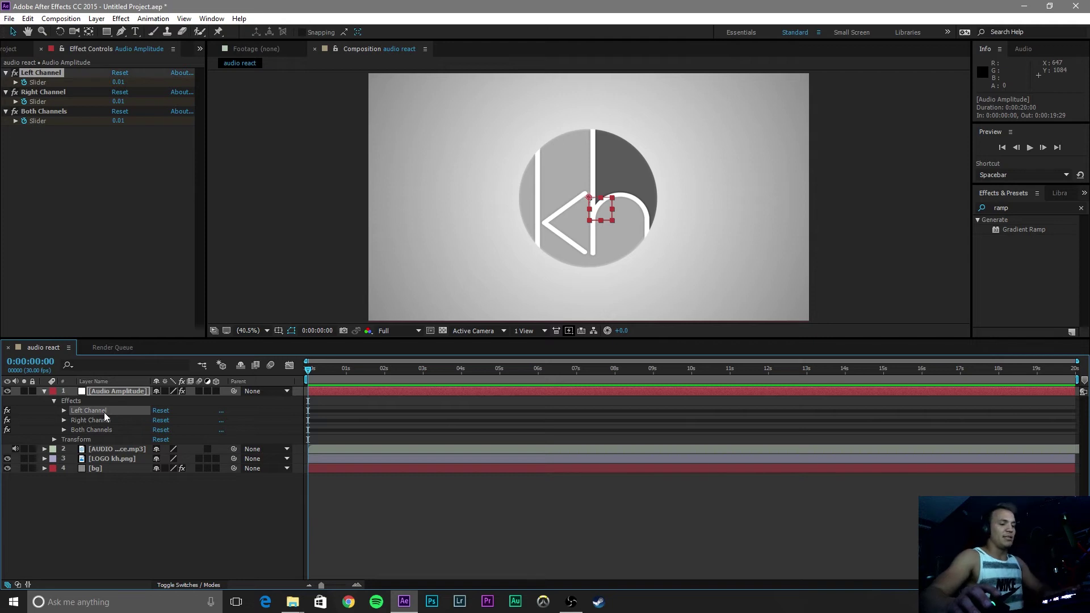
Delete the Left and Right Channel effects and select the Both Channels Slider.
key(Delete)
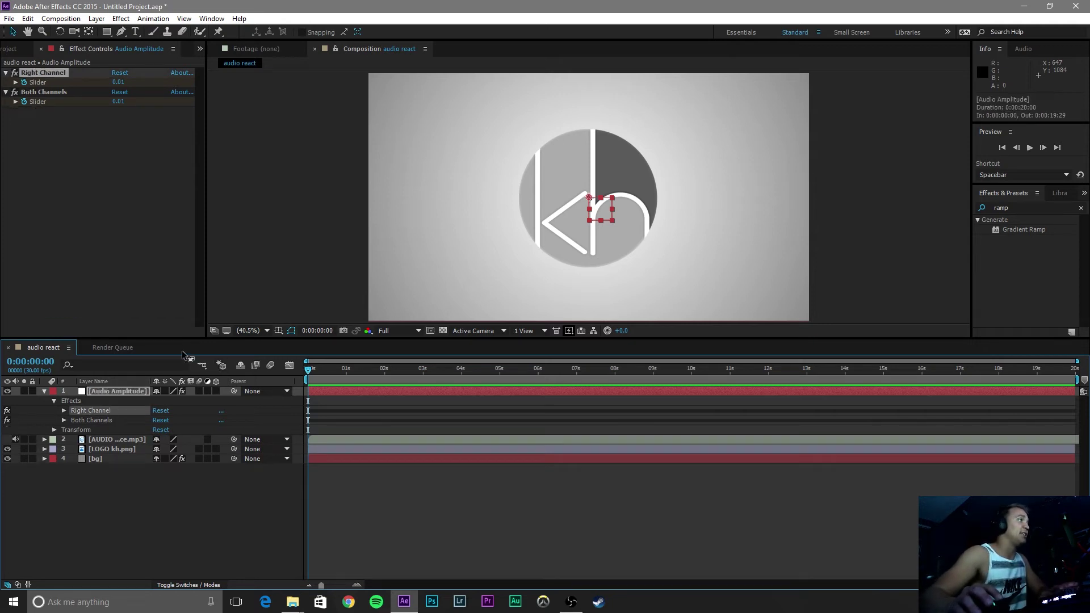
key(Delete)
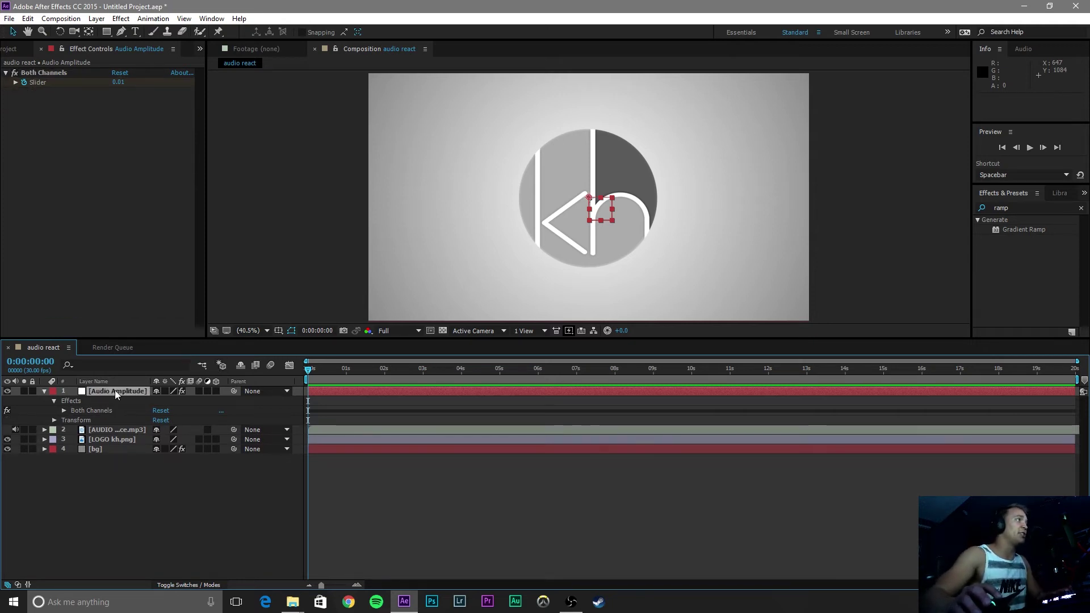
click(63, 410)
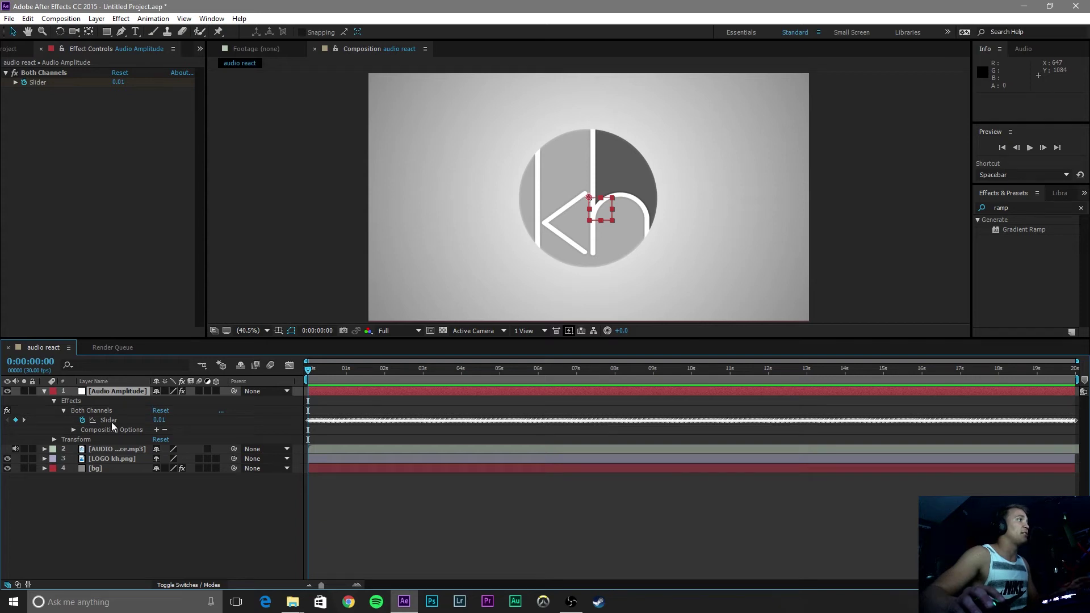
click(110, 420)
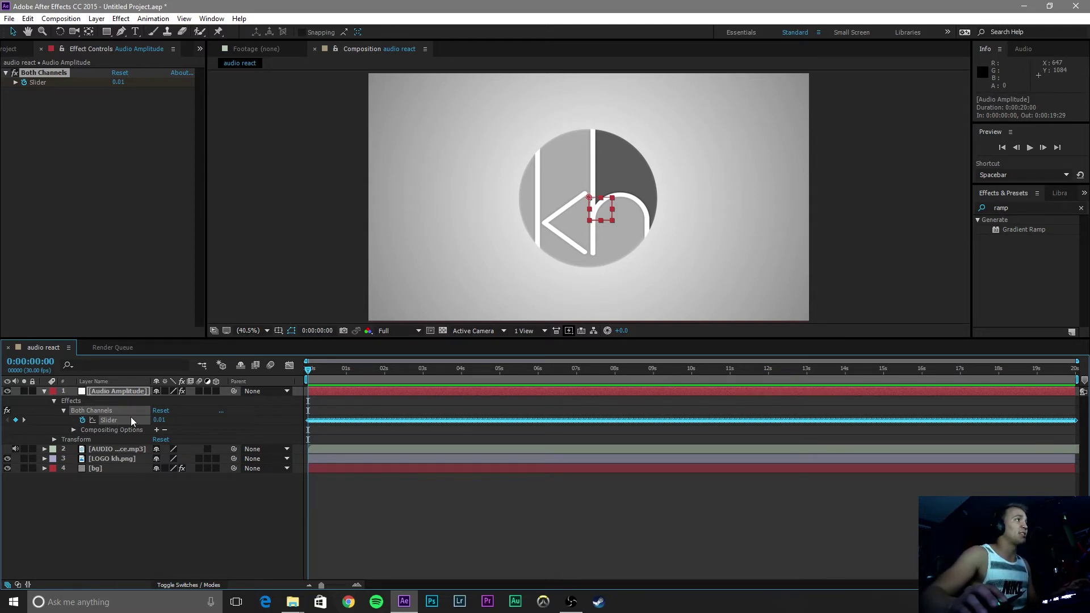
In the Graph Editor with auto-zoom height, scale all Slider keyframes up to peak near 100.
click(291, 367)
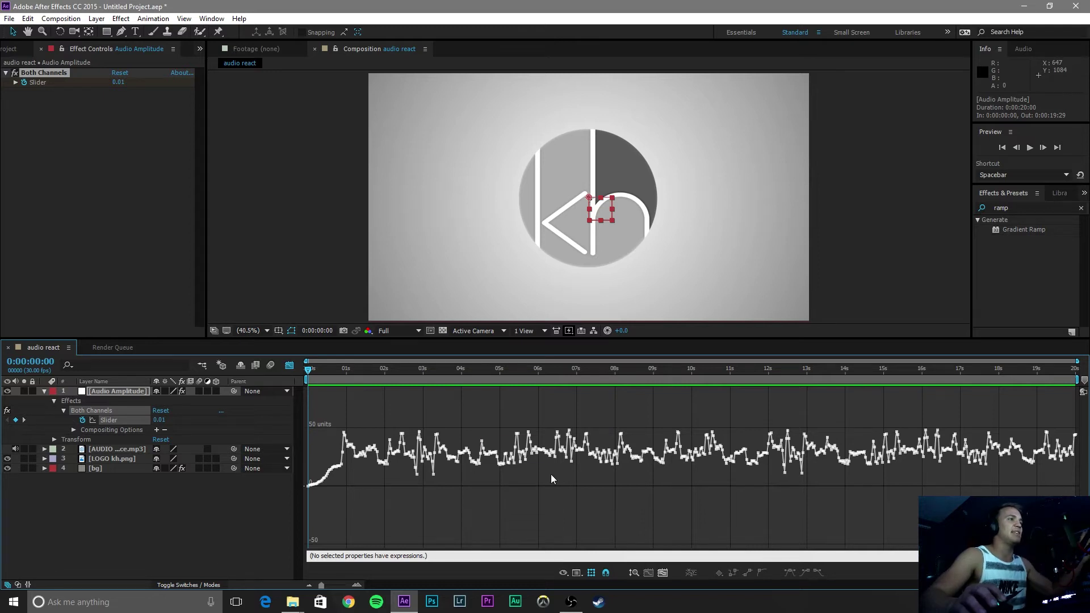
click(635, 574)
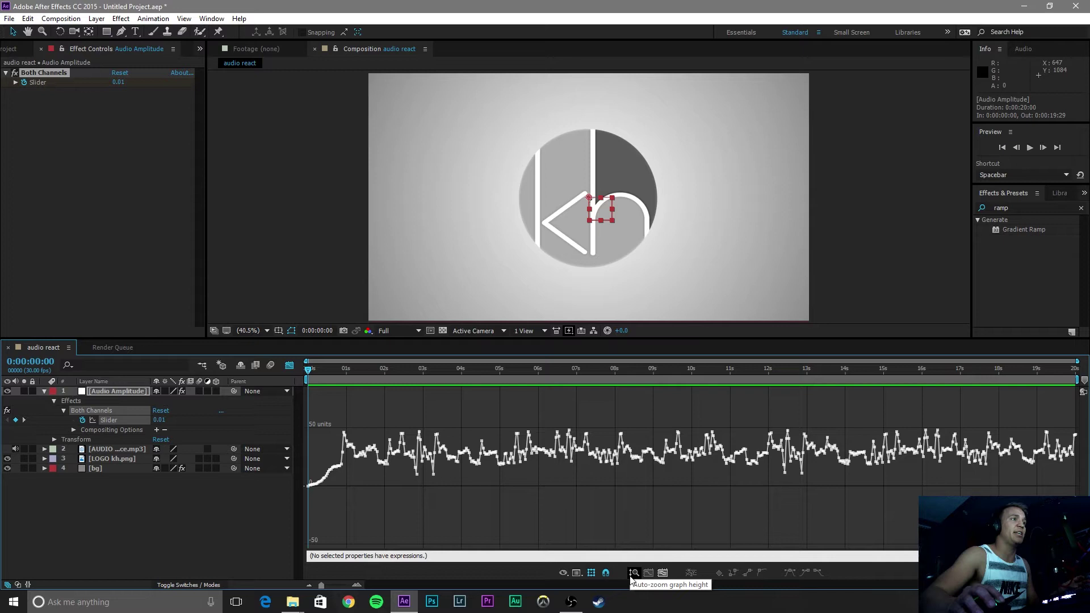
click(635, 574)
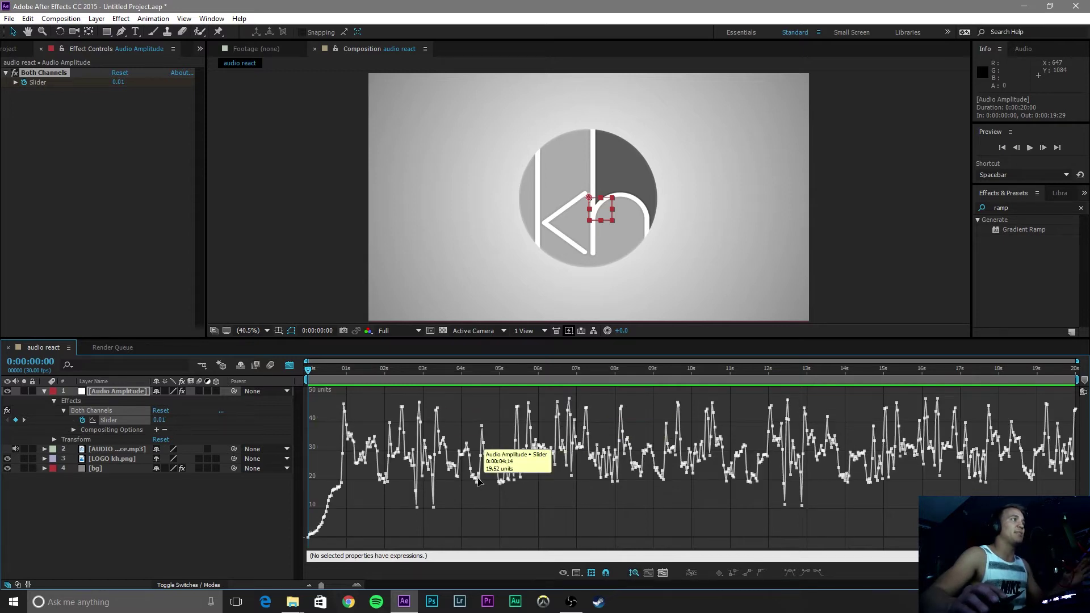
mouse_move(312, 537)
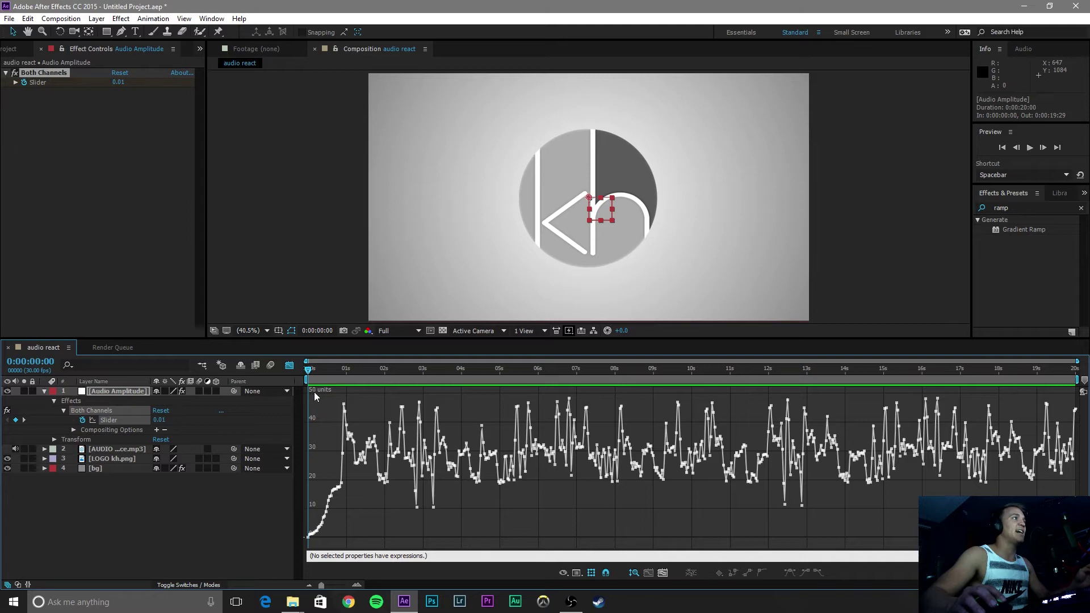
click(106, 420)
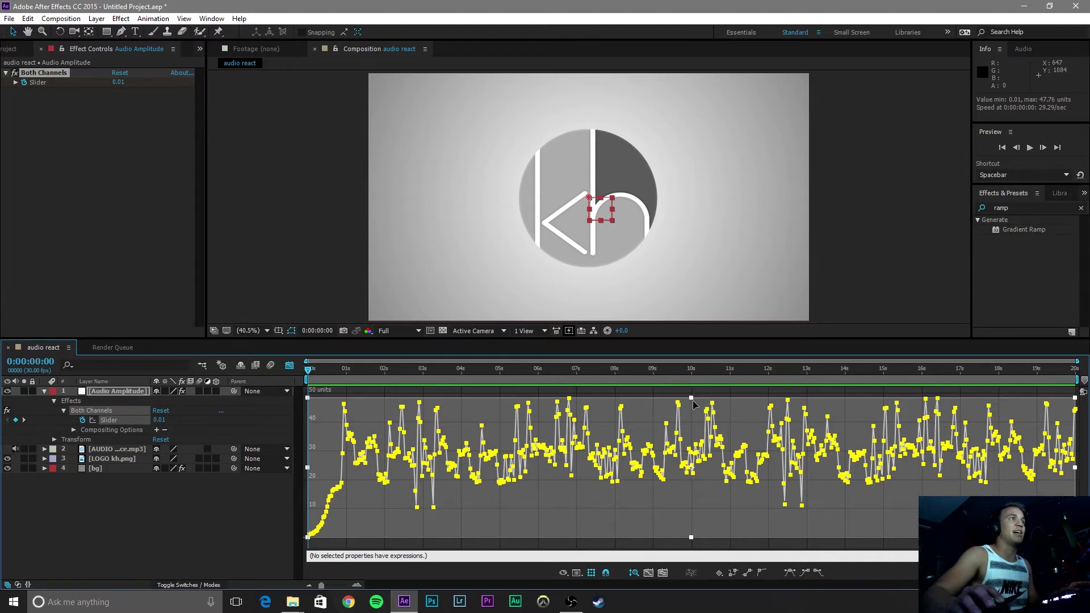
drag(691, 397, 691, 375)
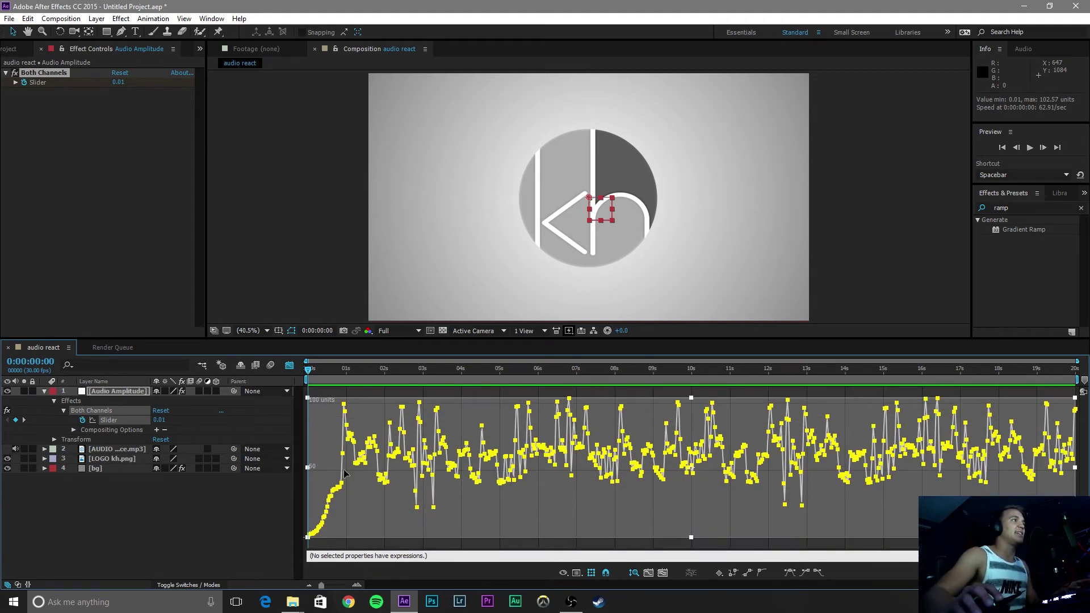
mouse_move(343, 407)
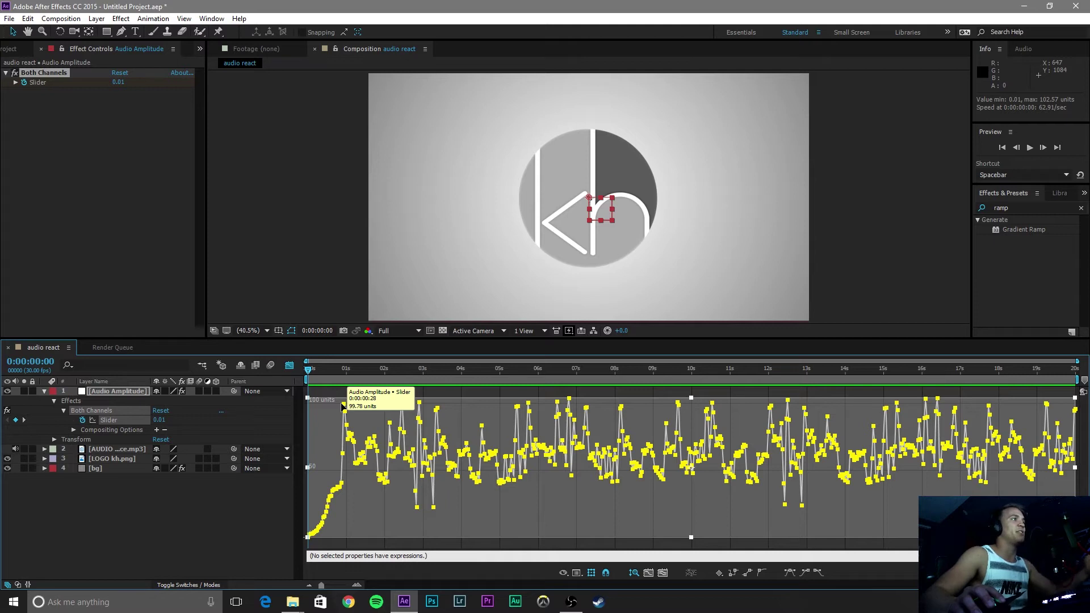
mouse_move(390, 423)
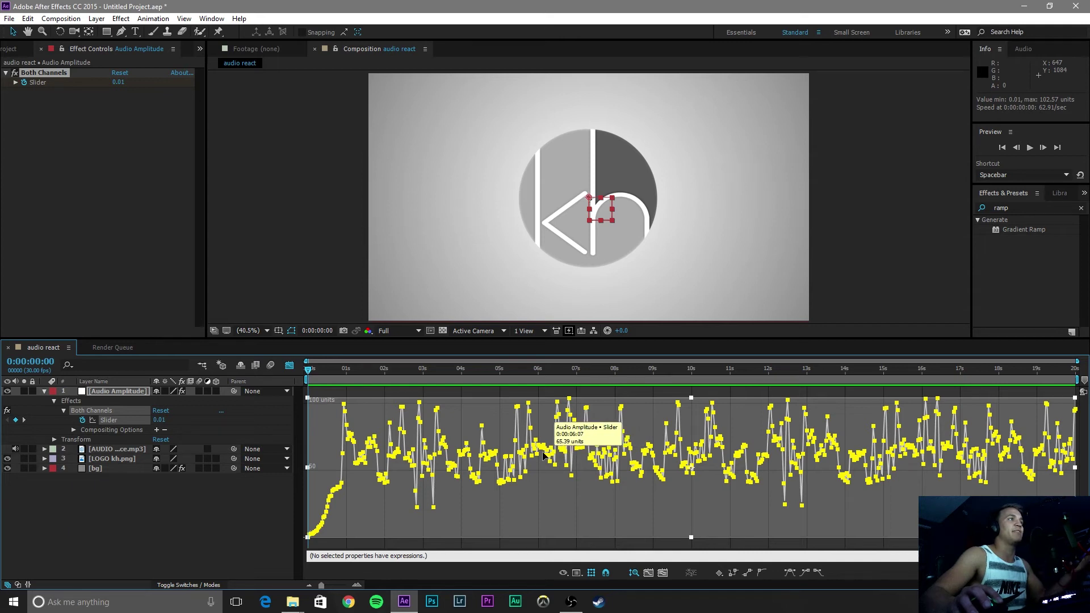
mouse_move(569, 452)
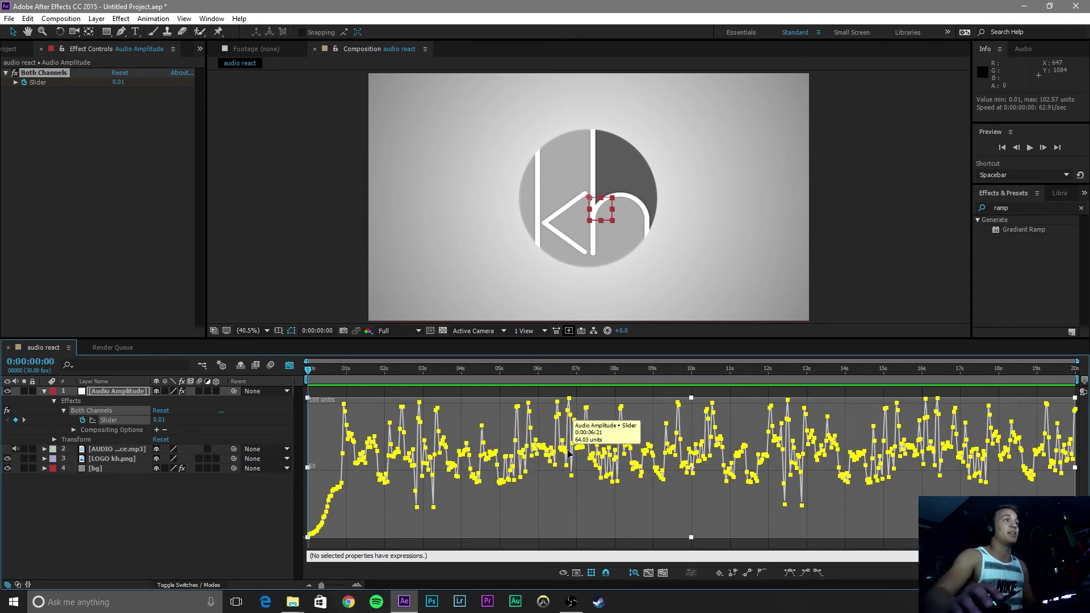
Add an expression to the Slider and replace the default text with 'linear(value'.
alt+click(82, 421)
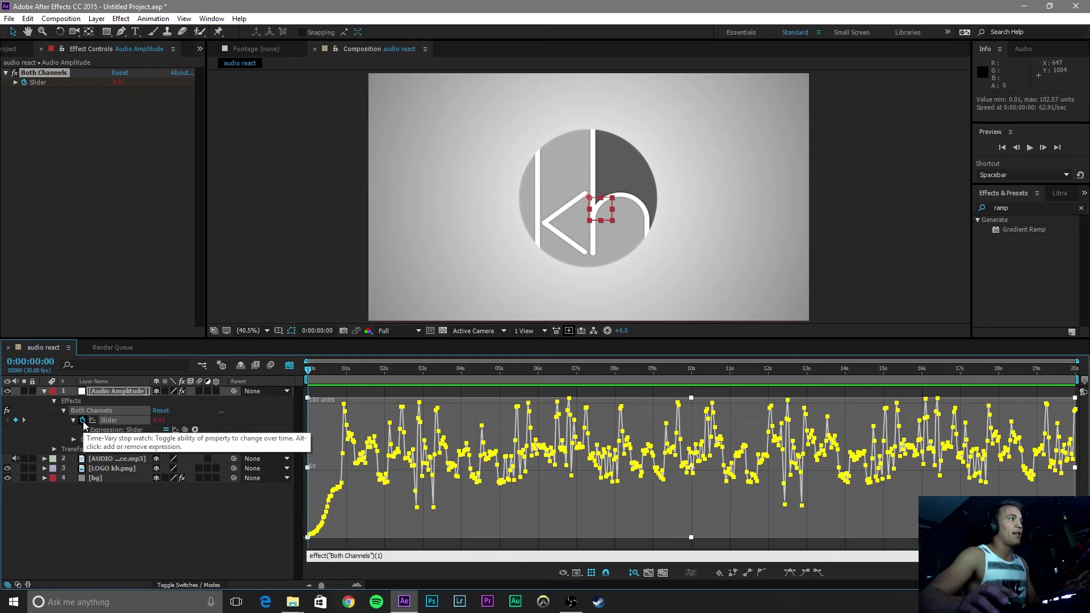
click(308, 555)
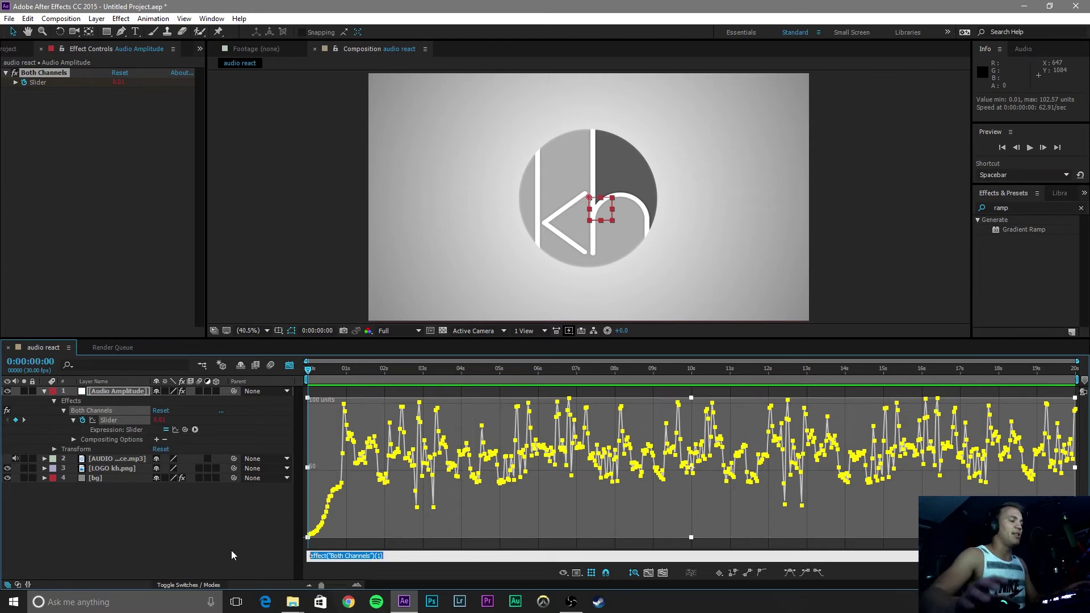
text(lineart)
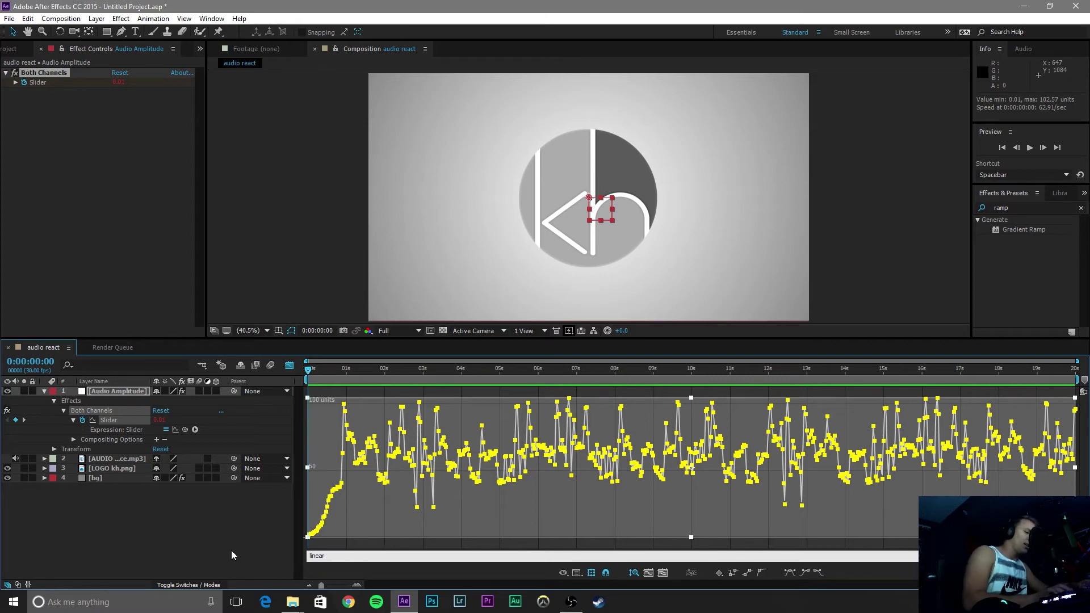
key(BackSpace)
text((value,)
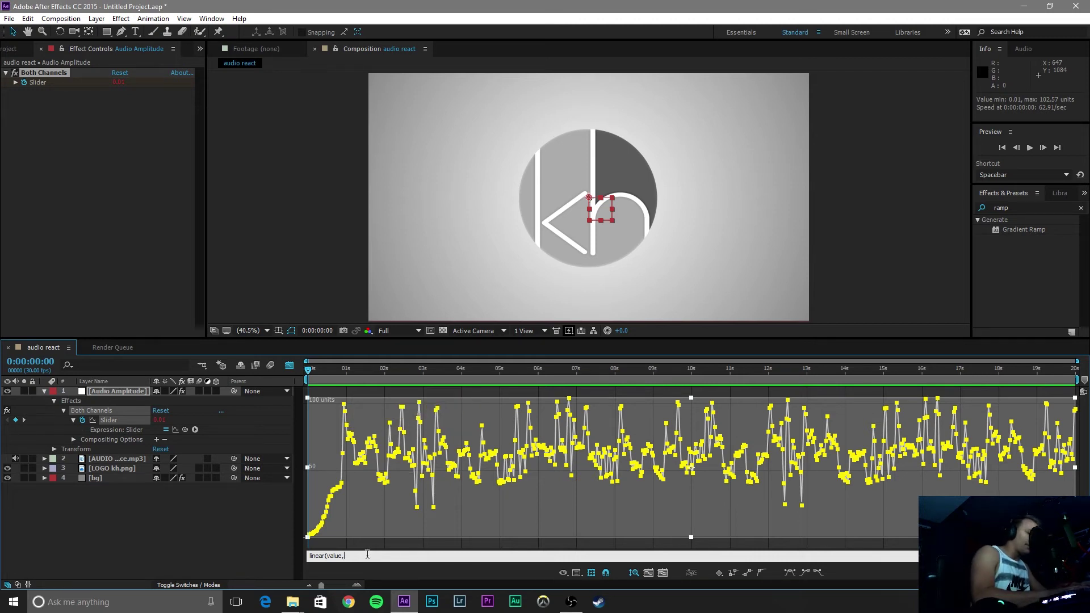
Complete and commit the Slider expression as linear(value,88,105,100,110).
text(88)
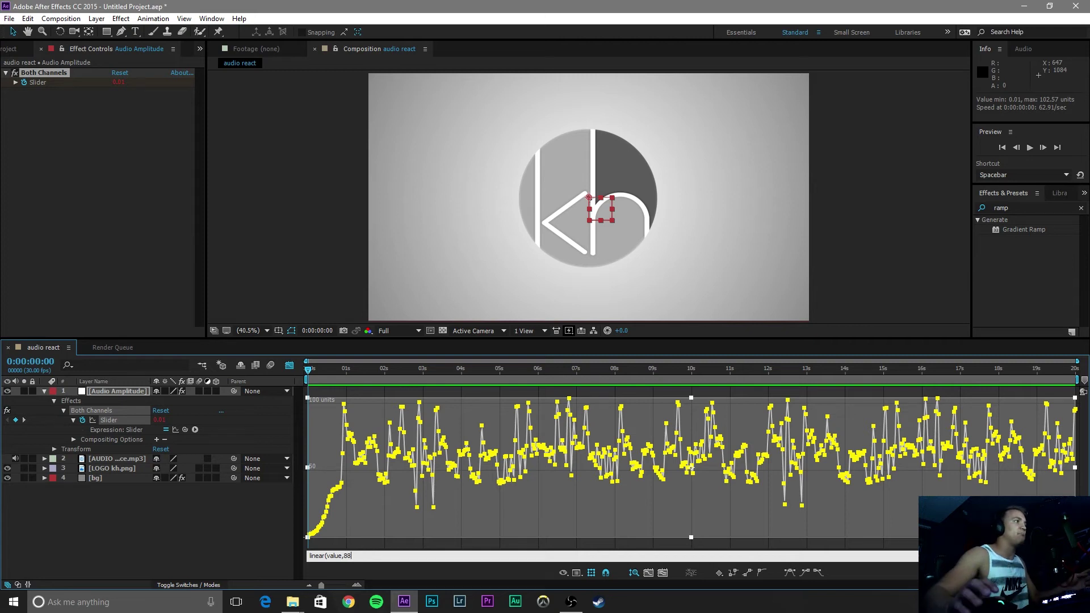
text(,105,100)
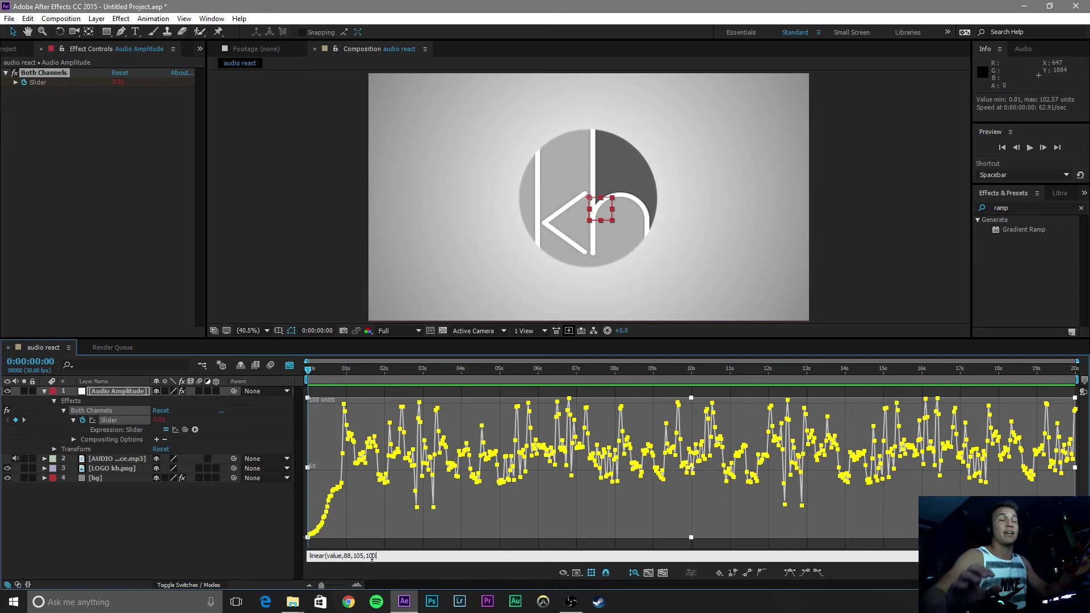
double_click(347, 556)
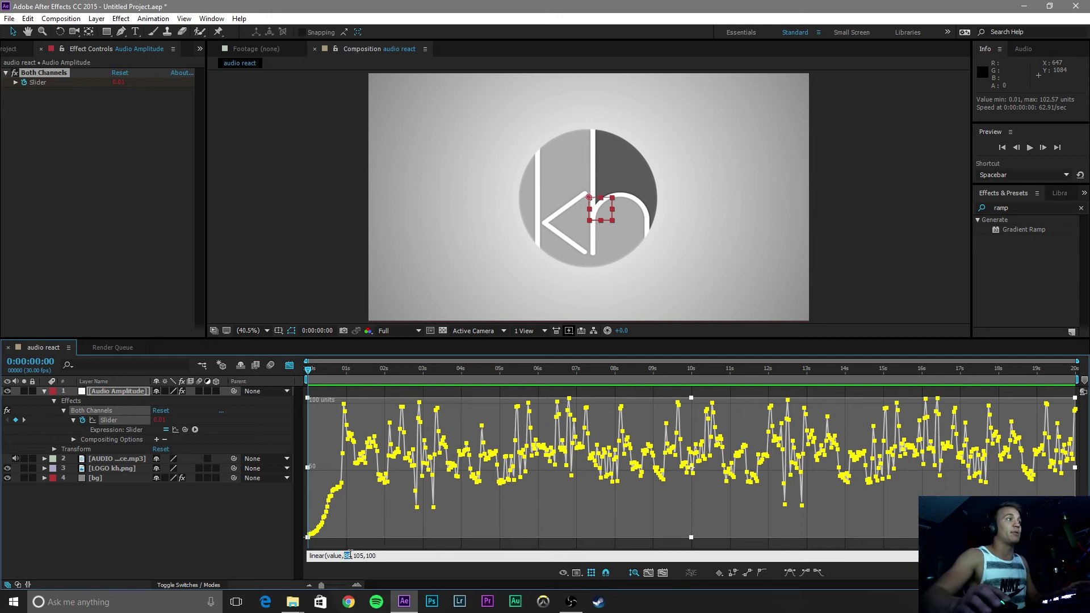
click(385, 556)
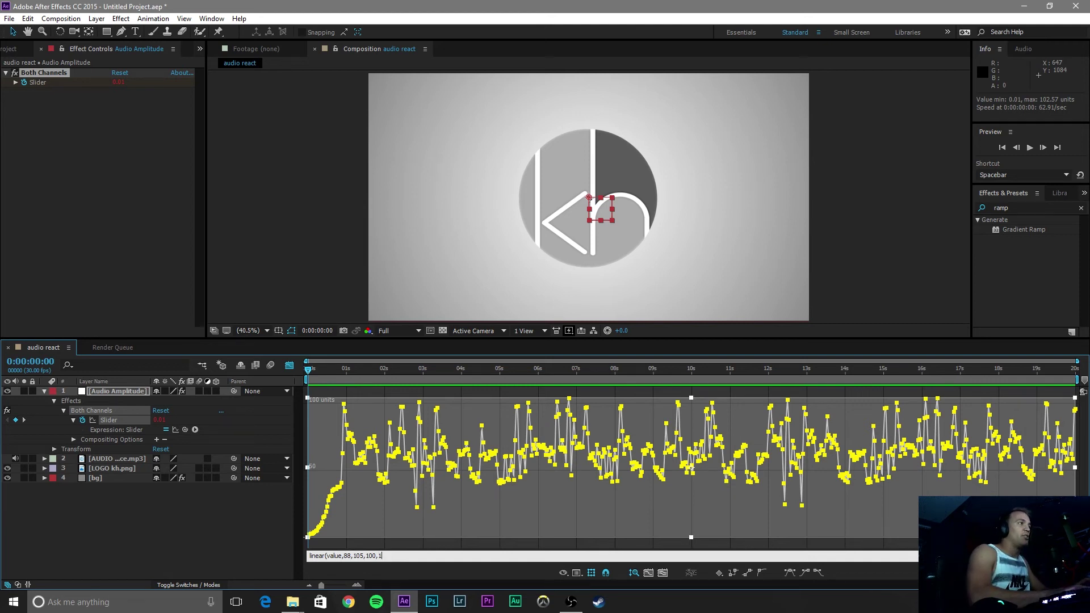
text(,110)
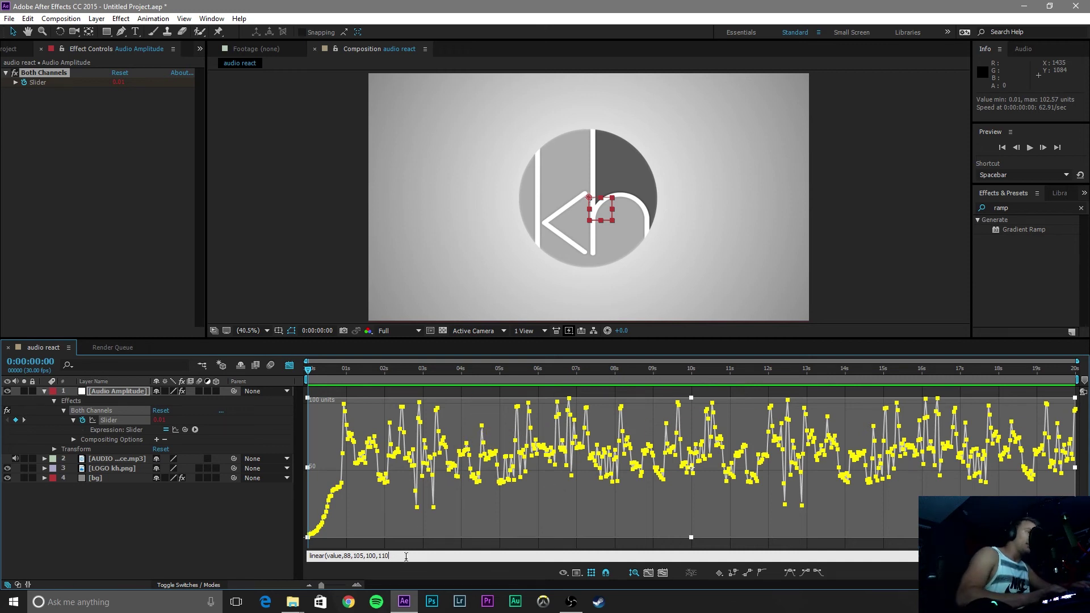
click(173, 538)
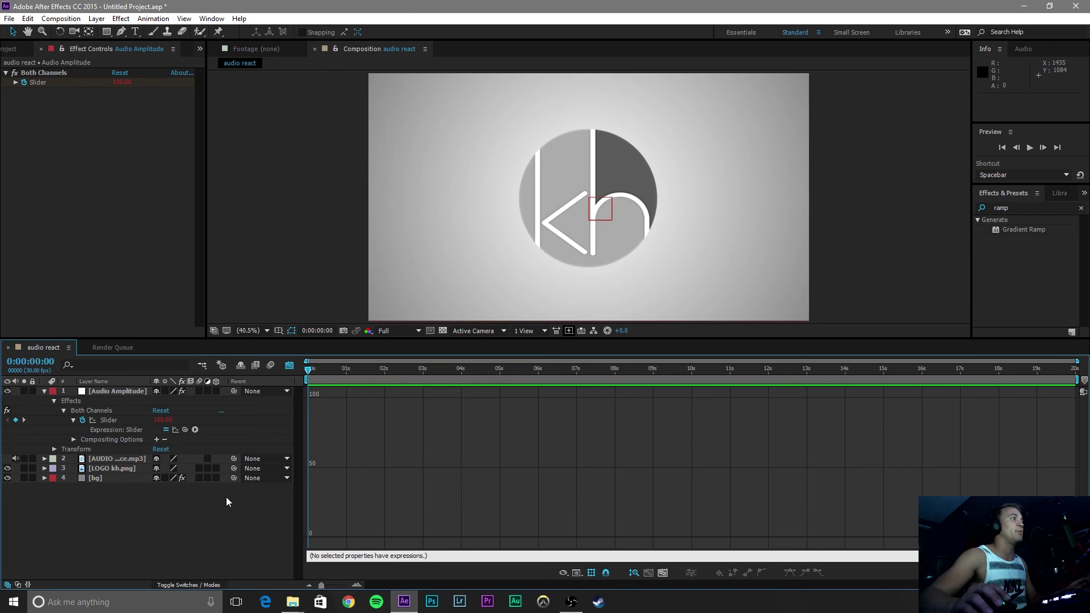
Select the LOGO kh.png layer and add an expression to its Scale property.
click(100, 420)
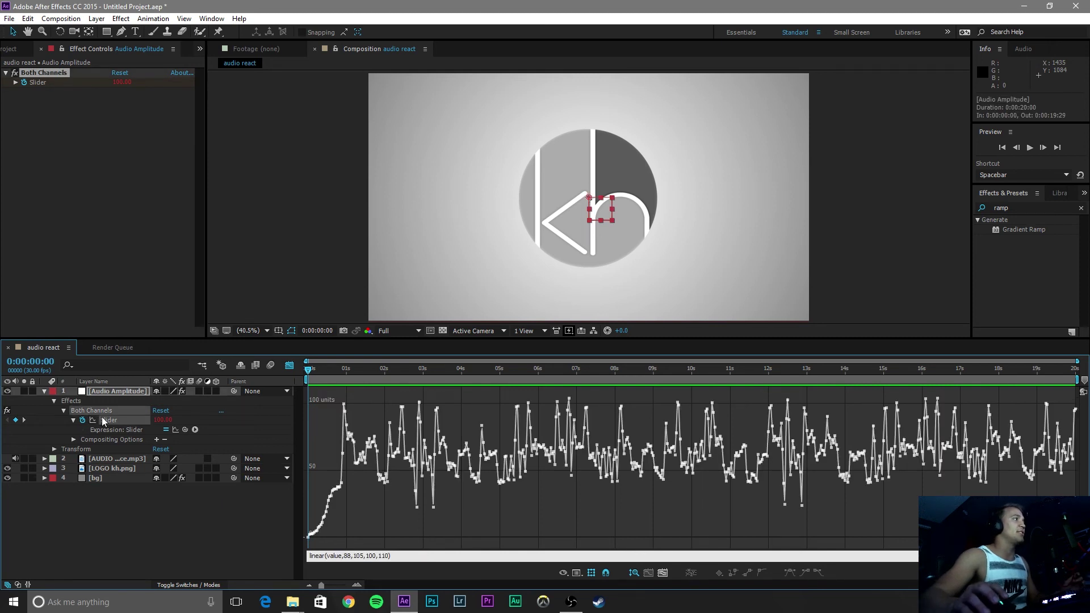
click(110, 467)
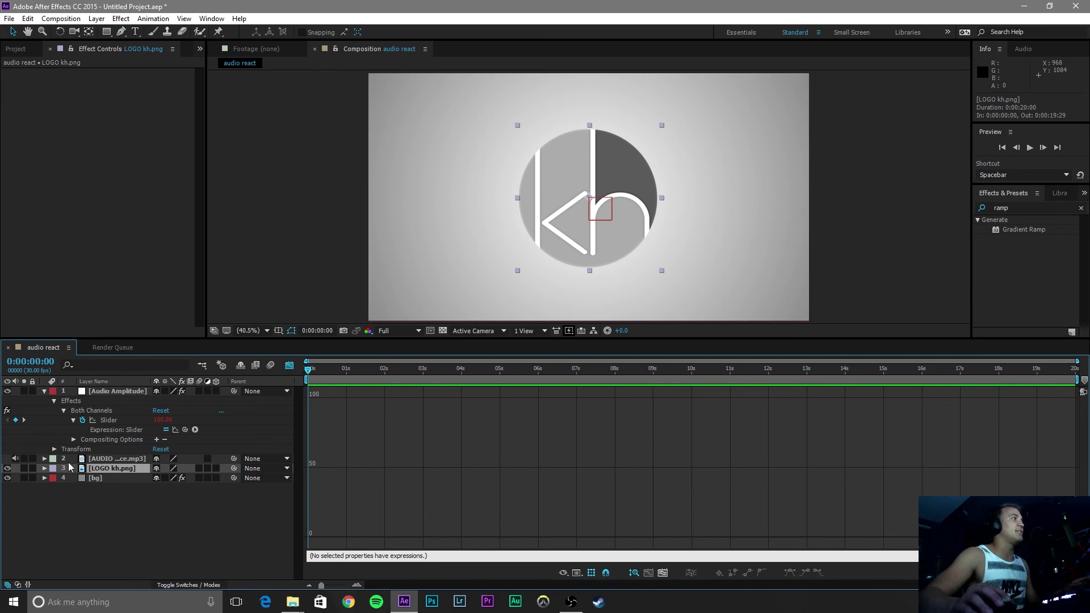
click(44, 468)
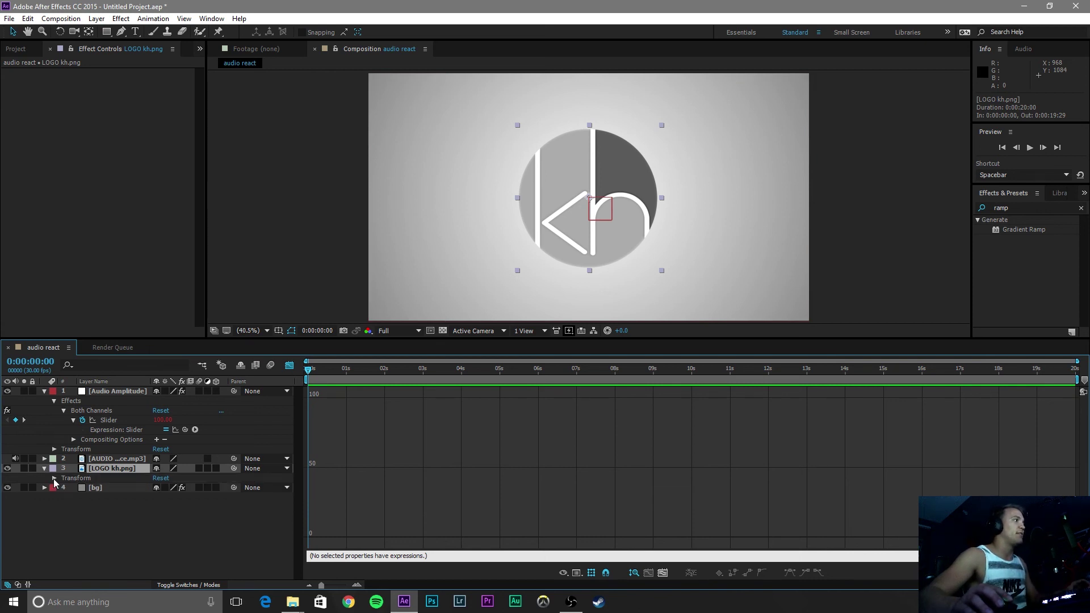
click(54, 479)
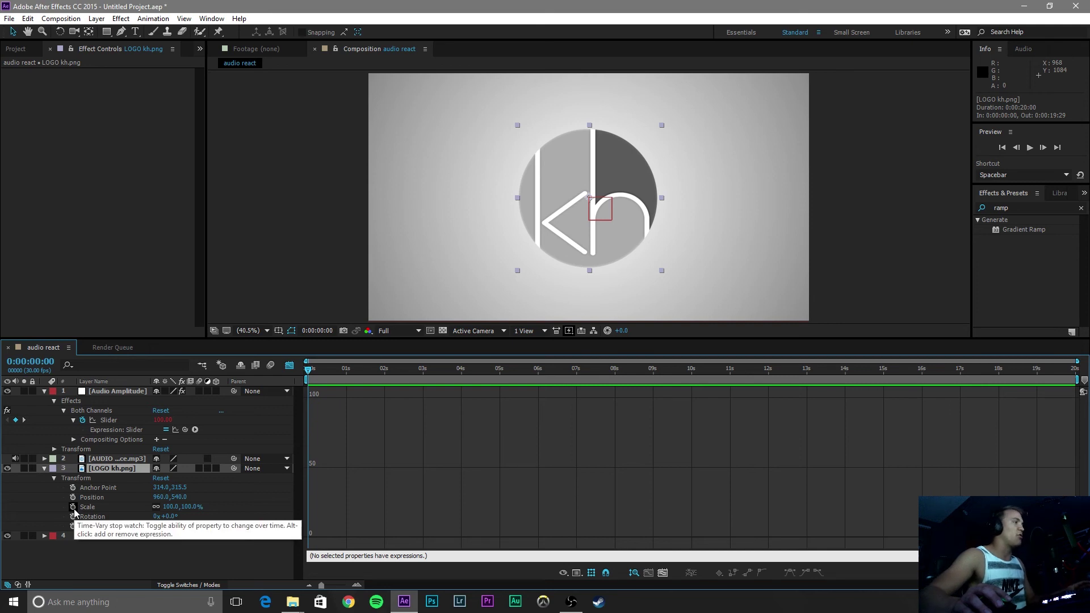
alt+click(72, 507)
click(124, 563)
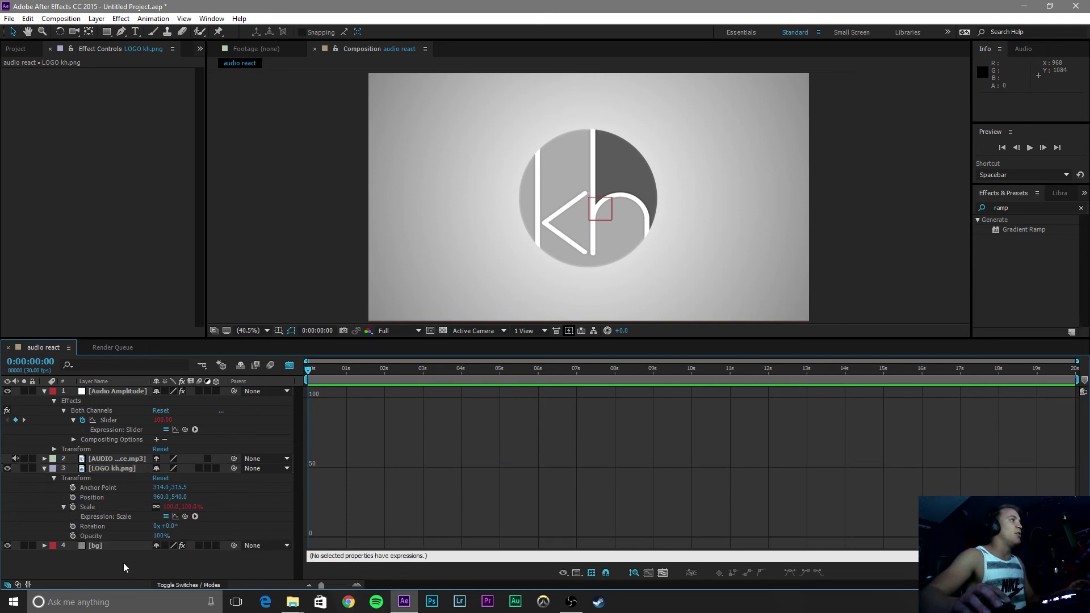
click(44, 467)
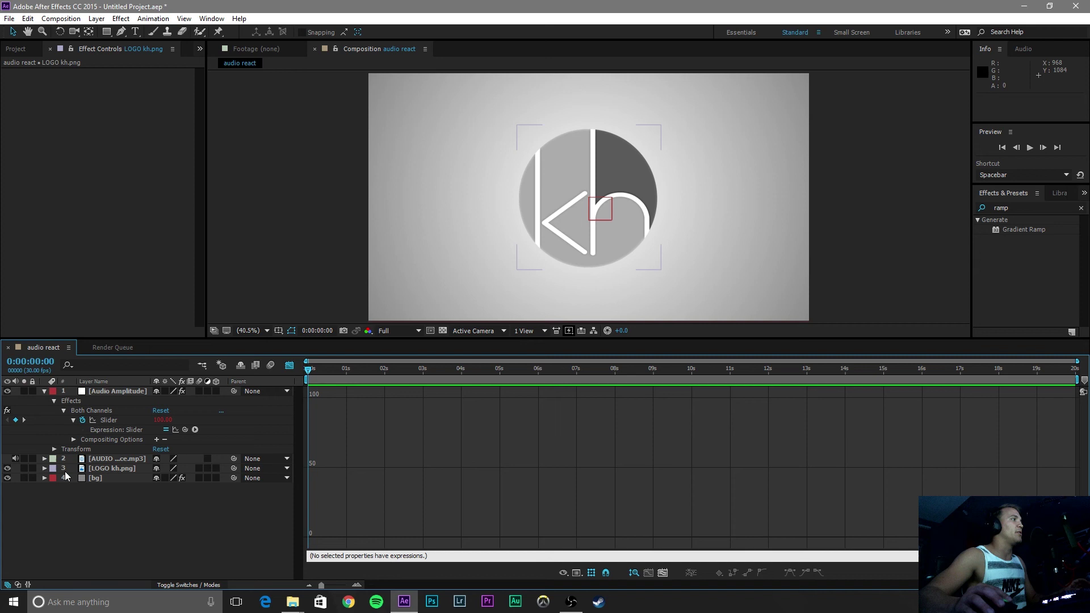
Show only the logo's Scale and pick-whip its expression to the Audio Amplitude Slider.
click(104, 469)
key(s)
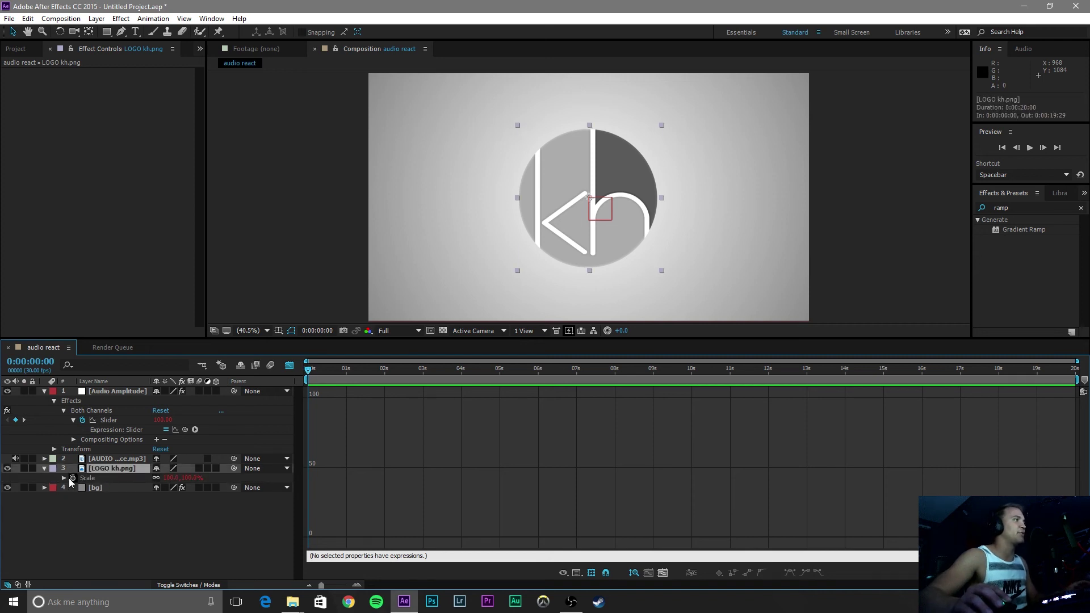
alt+click(72, 478)
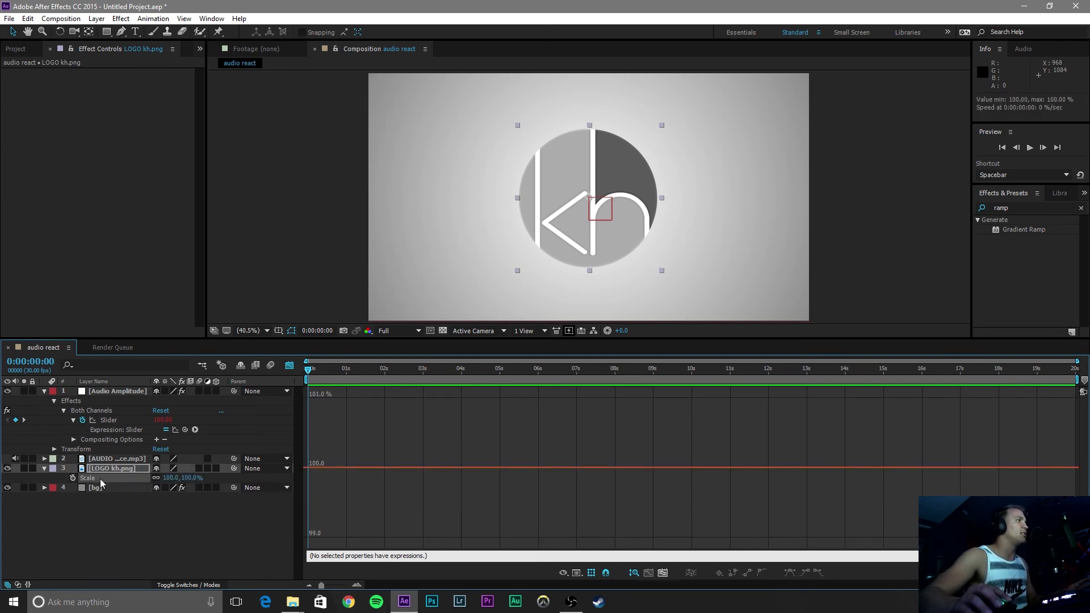
alt+click(73, 478)
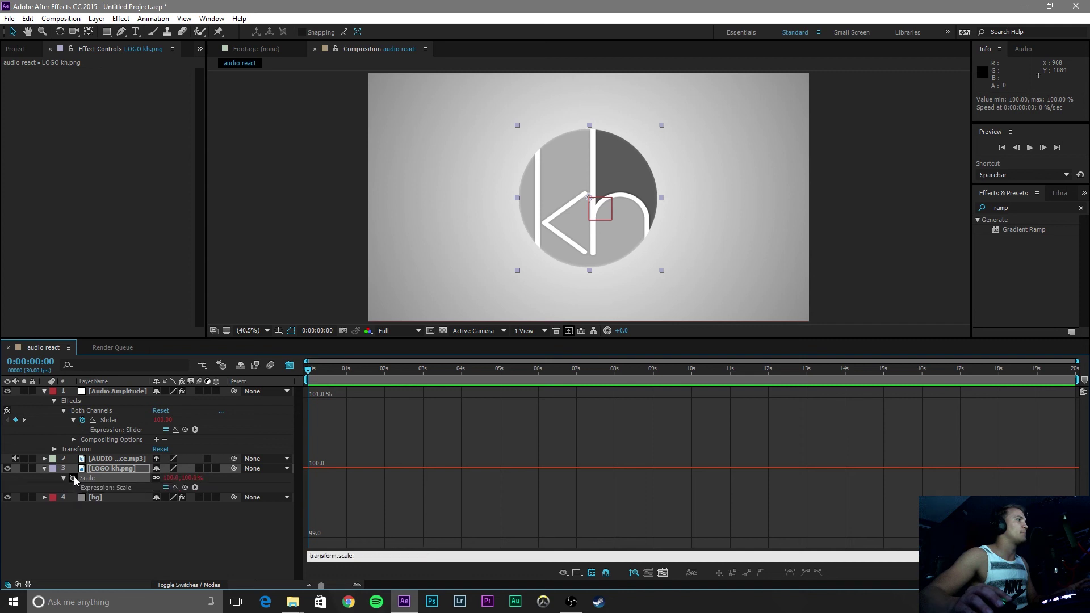
click(122, 489)
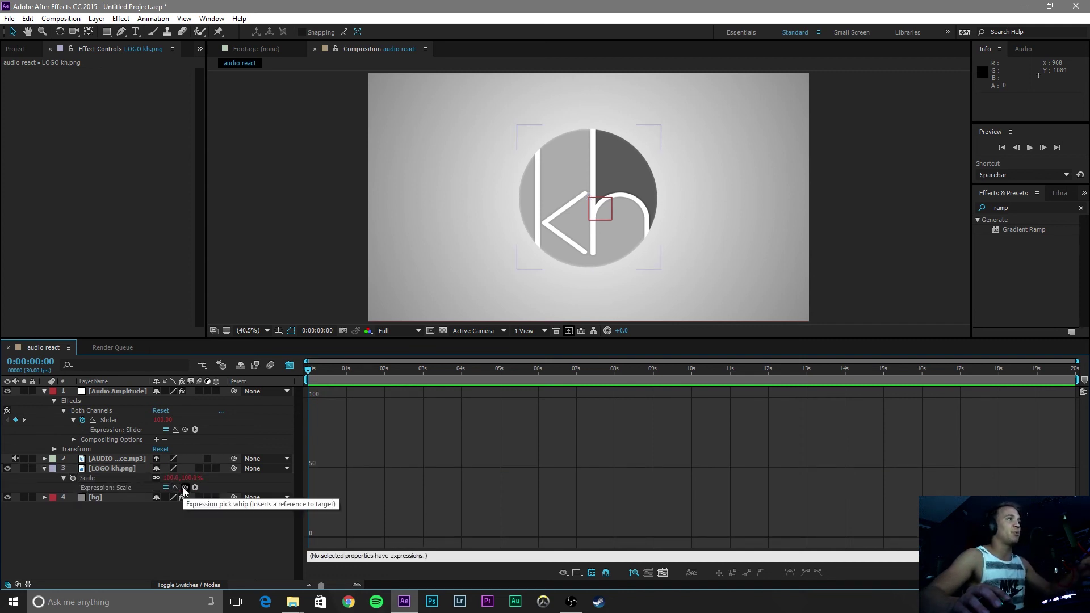
drag(185, 489, 109, 421)
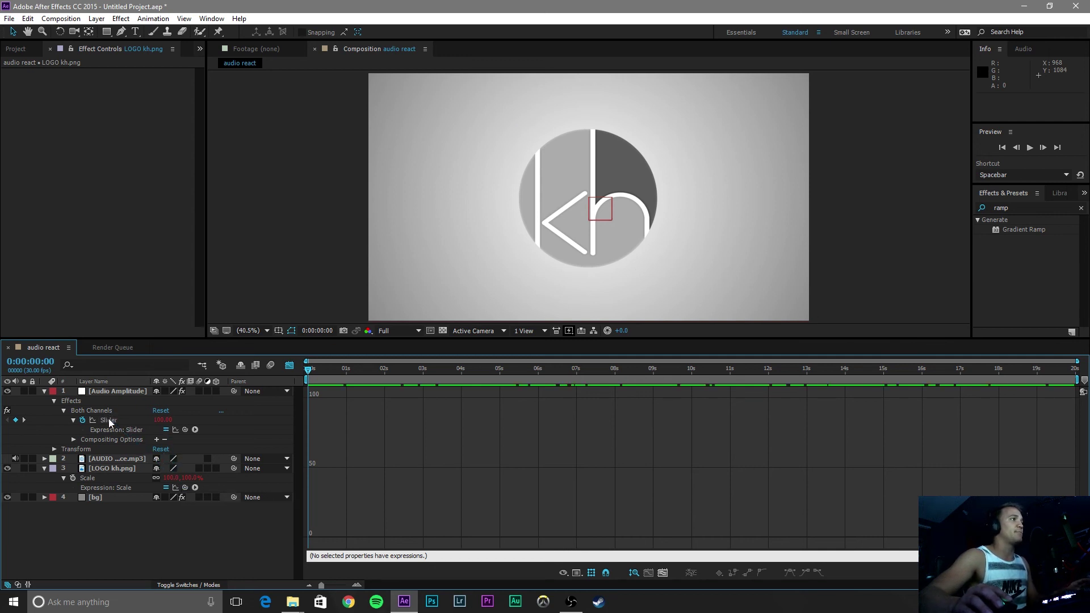
With the Slider selected, play a preview of the logo pulsing to the audio, stopping at 0:00:08:20.
click(108, 419)
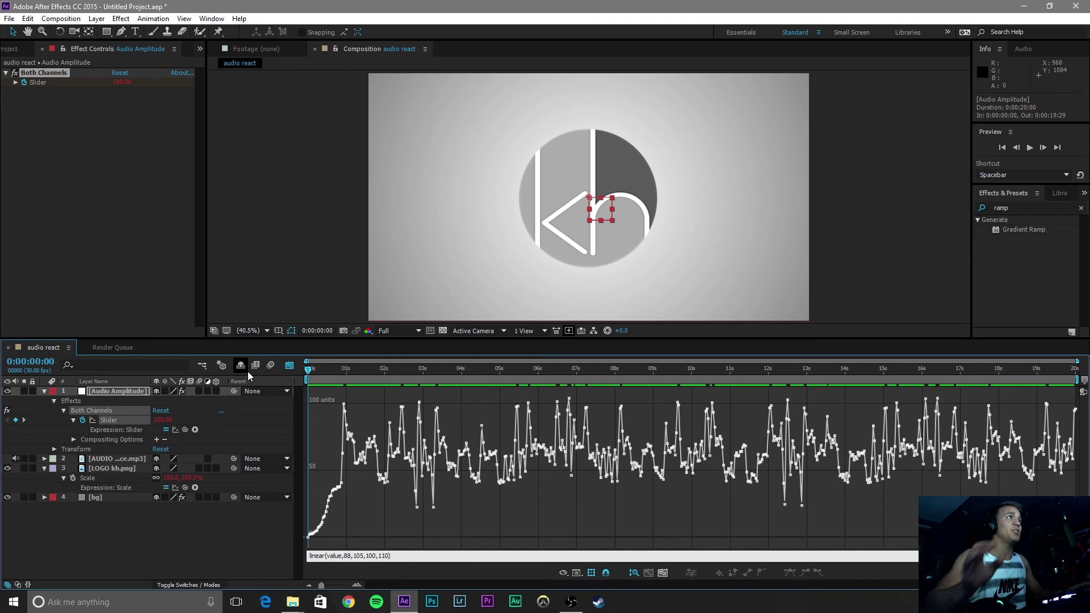
key(space)
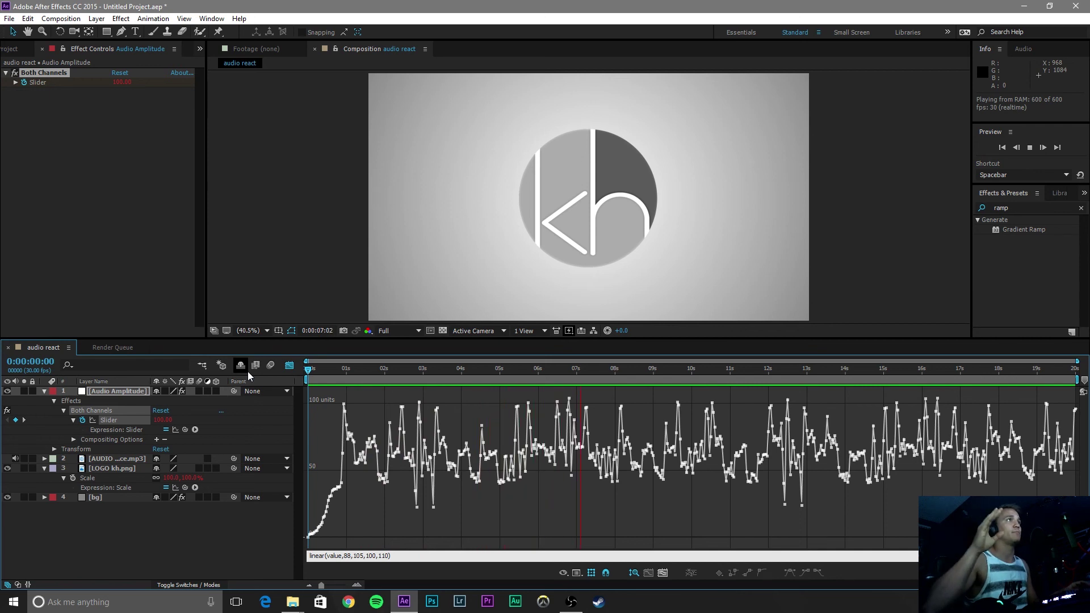
key(space)
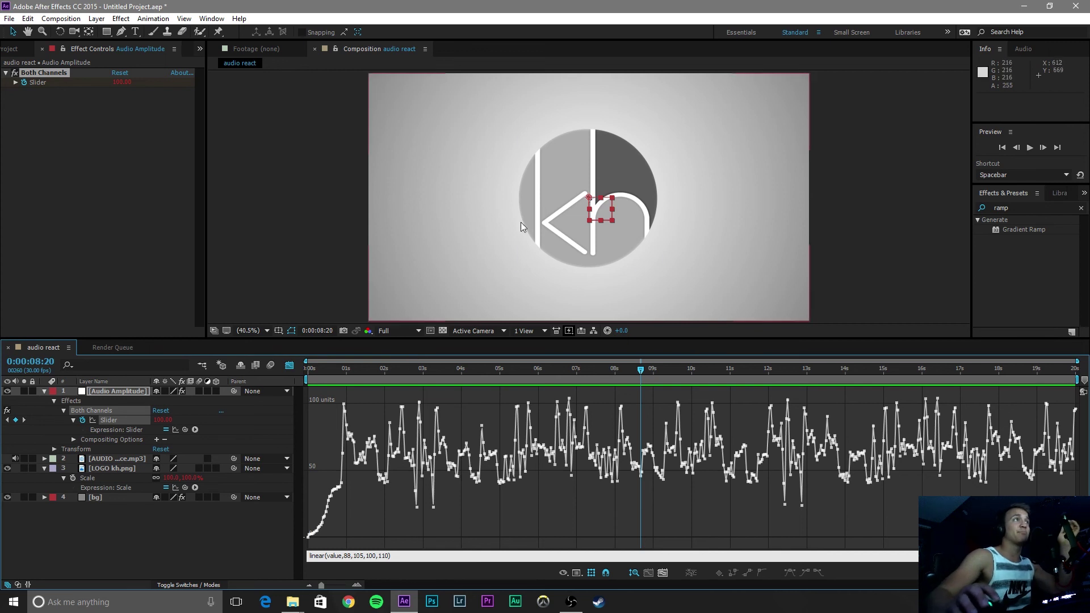
Change the Slider expression's 88 to 50, giving linear(value,50,105,100,110).
click(574, 257)
click(118, 420)
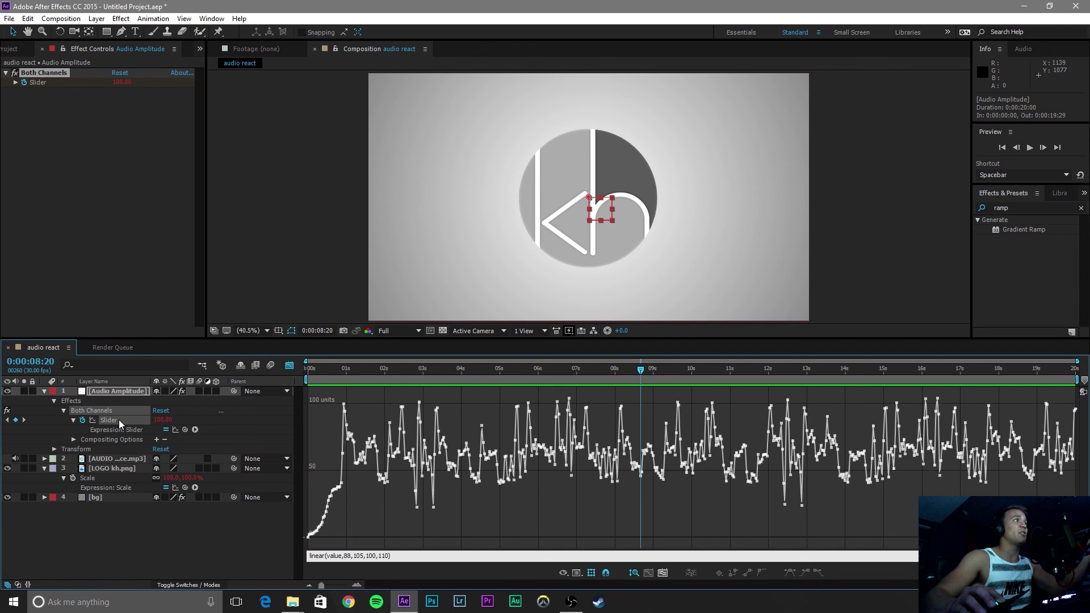
double_click(347, 556)
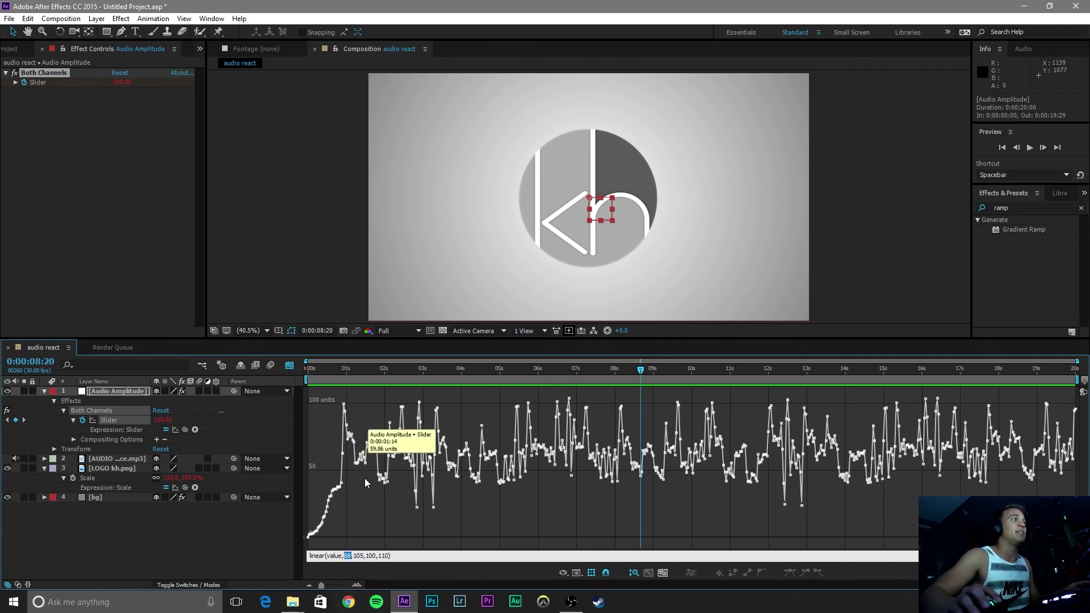
text(50)
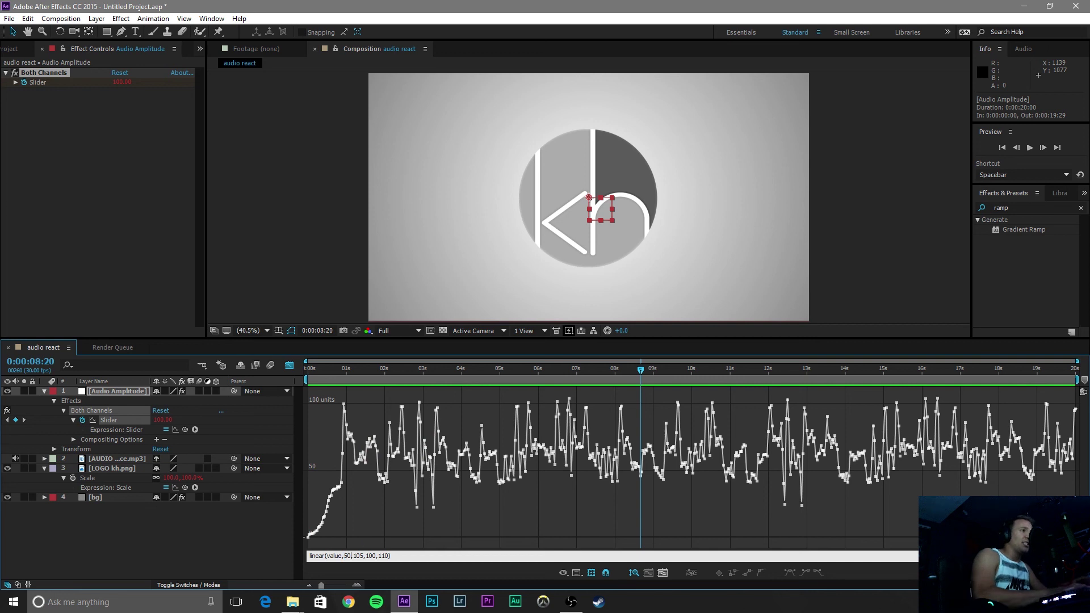
mouse_move(397, 457)
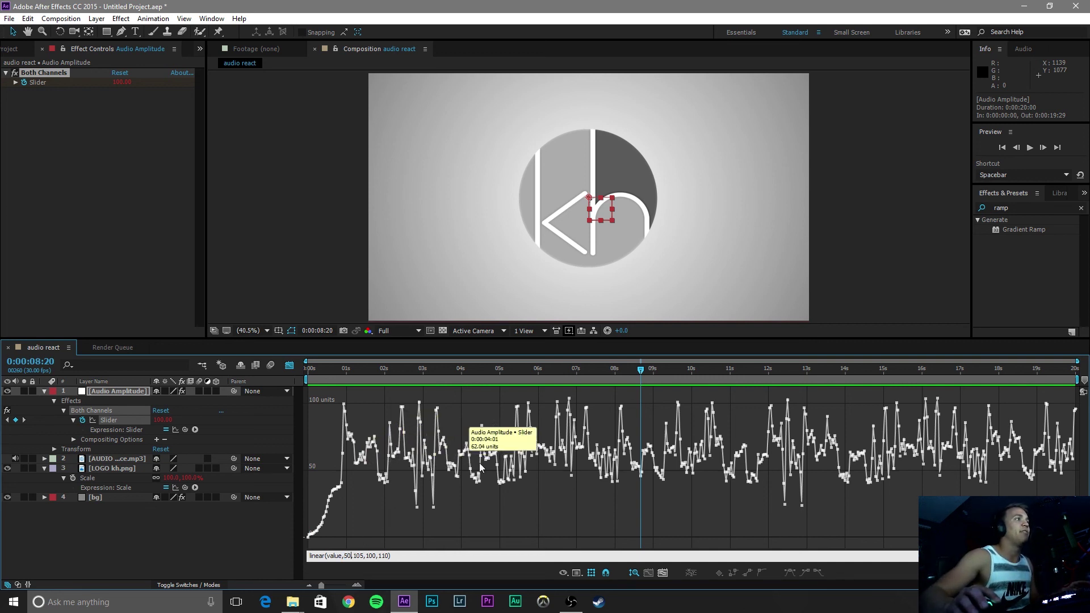
click(199, 557)
Replay the composition from the start to check the stronger pulse, stopping at 0:00:04:08.
drag(541, 368, 200, 371)
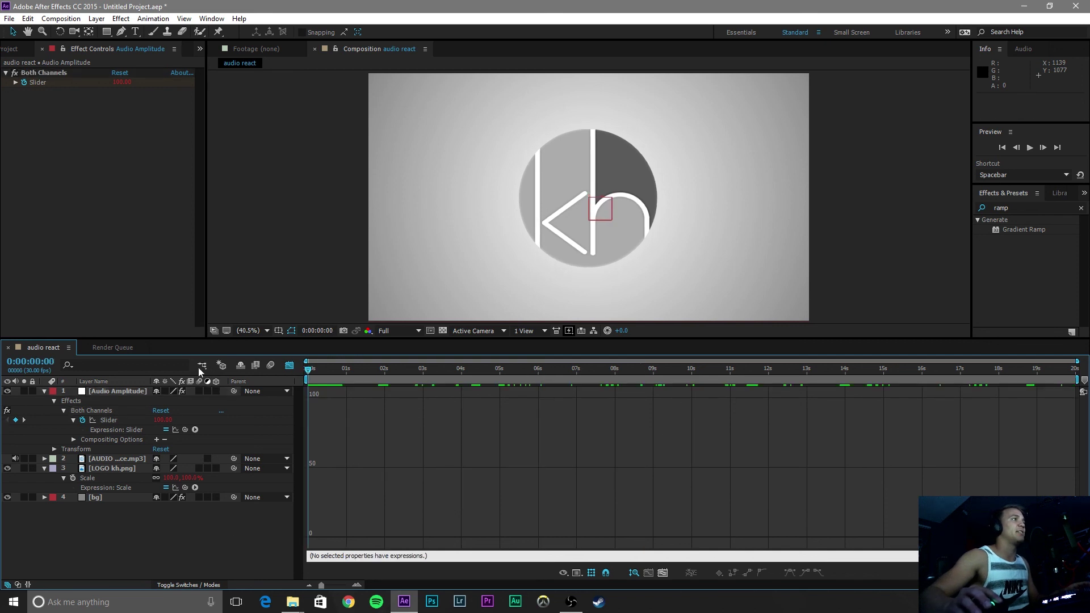
click(116, 421)
key(space)
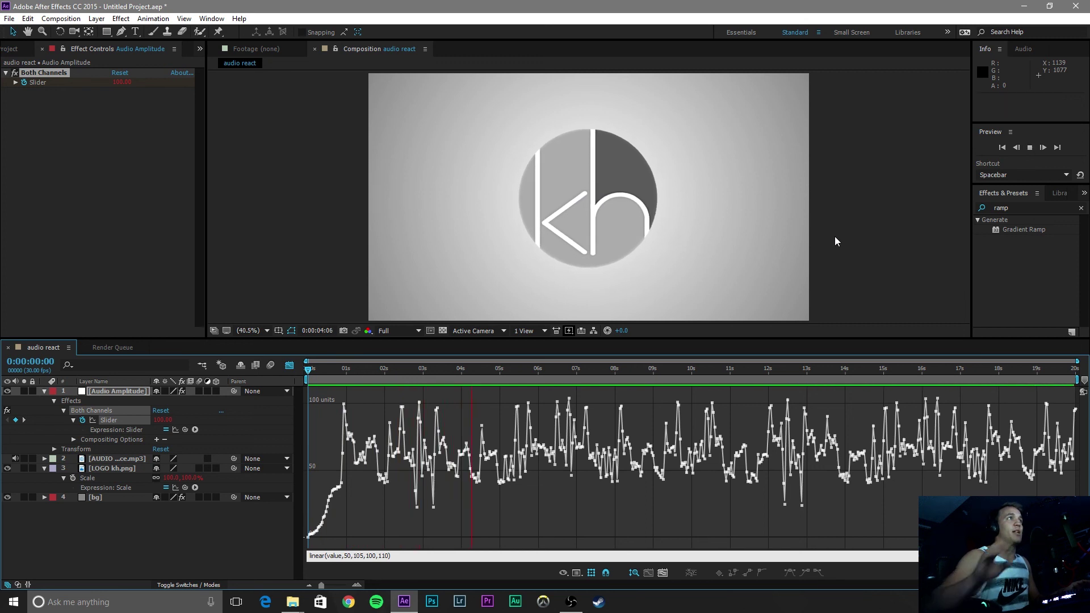
key(space)
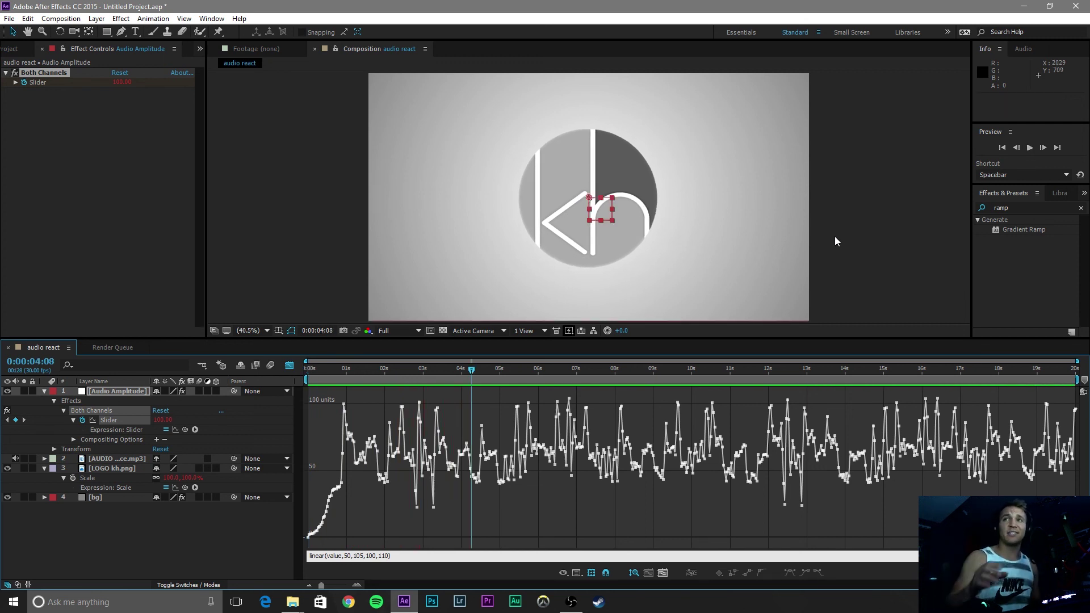